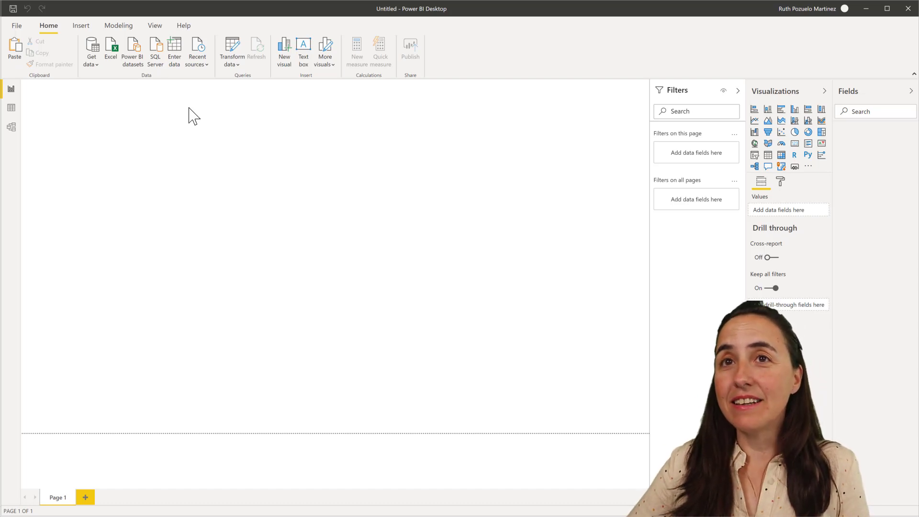
- Search the full data source list for 'ex', choose the Microsoft Exchange connector and connect
click(93, 68)
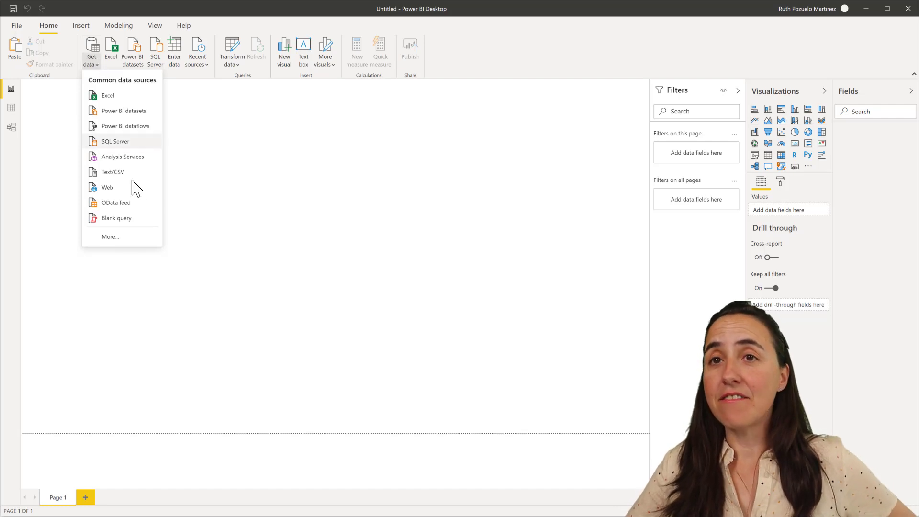
click(137, 236)
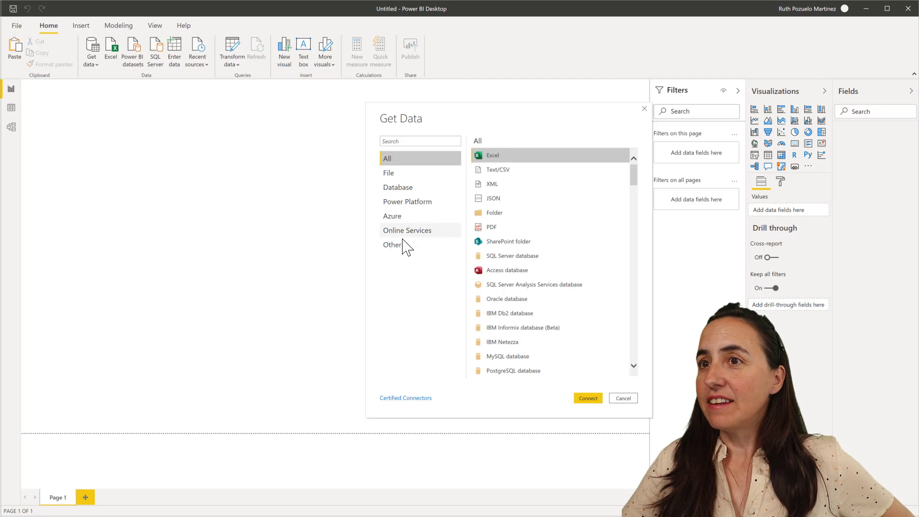
click(415, 141)
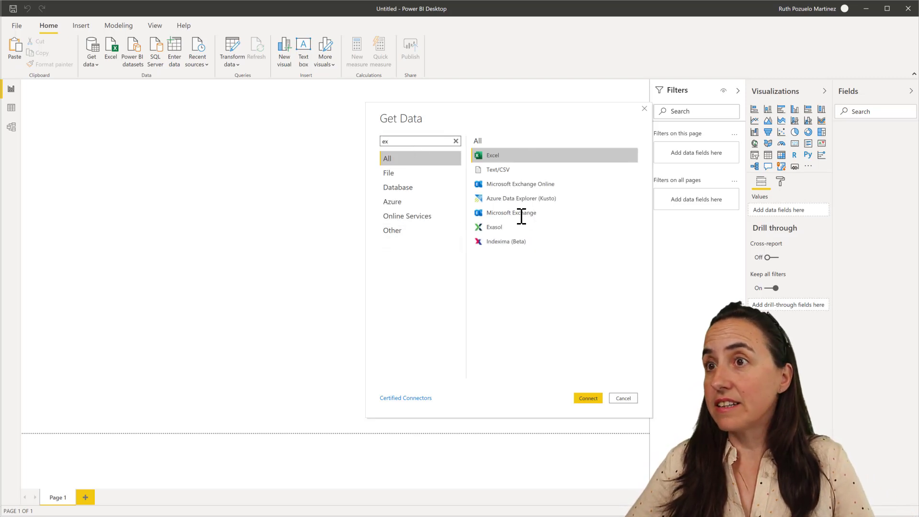
click(522, 214)
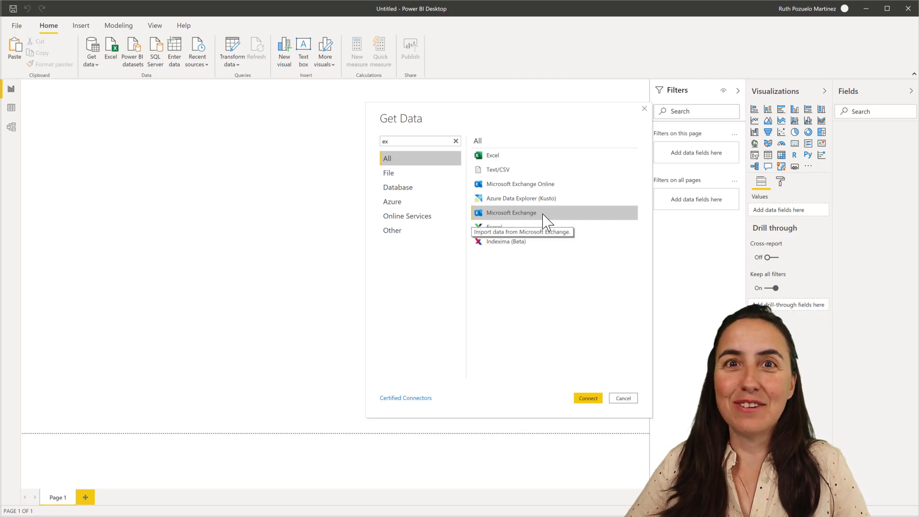
click(592, 399)
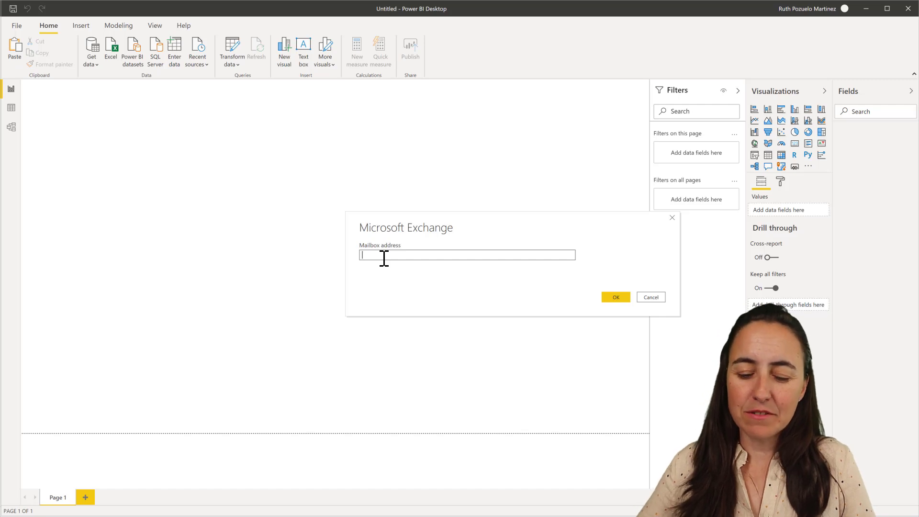
- Paste the mailbox address, sign in with the Microsoft account and connect to the mailbox
key(ctrl+v)
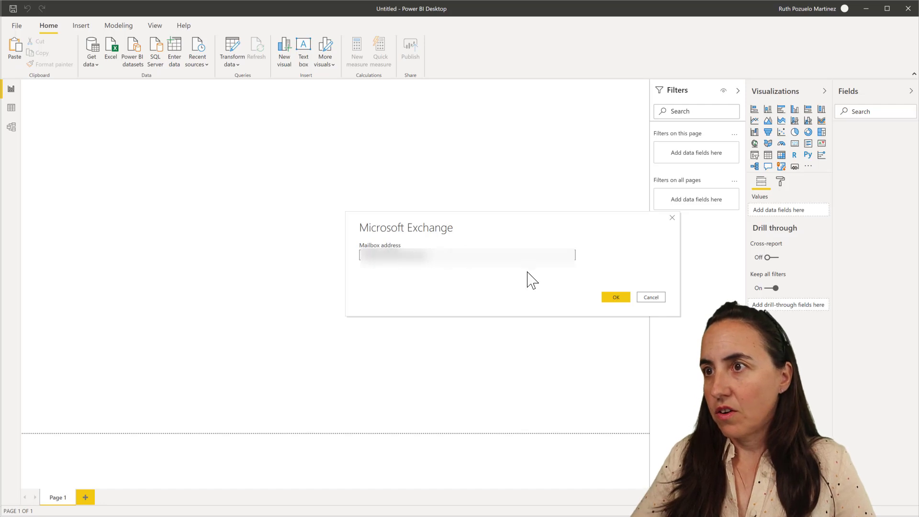
click(614, 299)
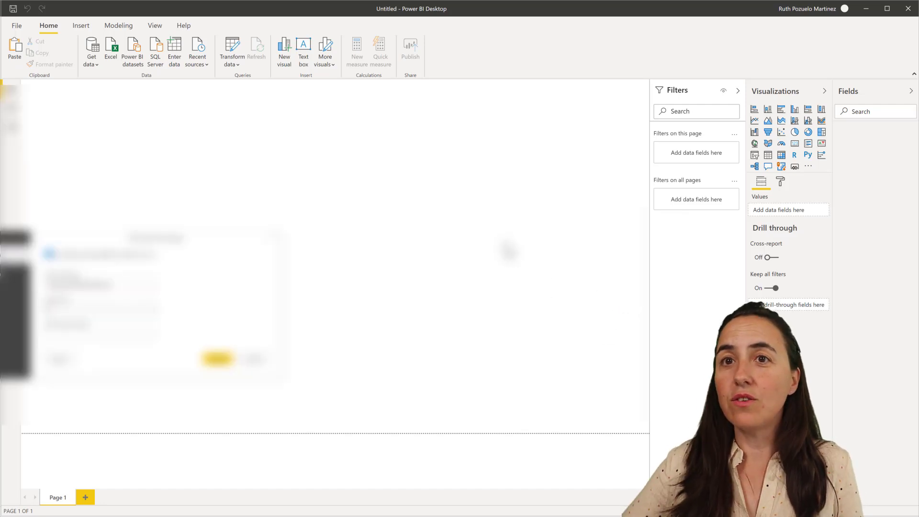
drag(201, 244, 511, 110)
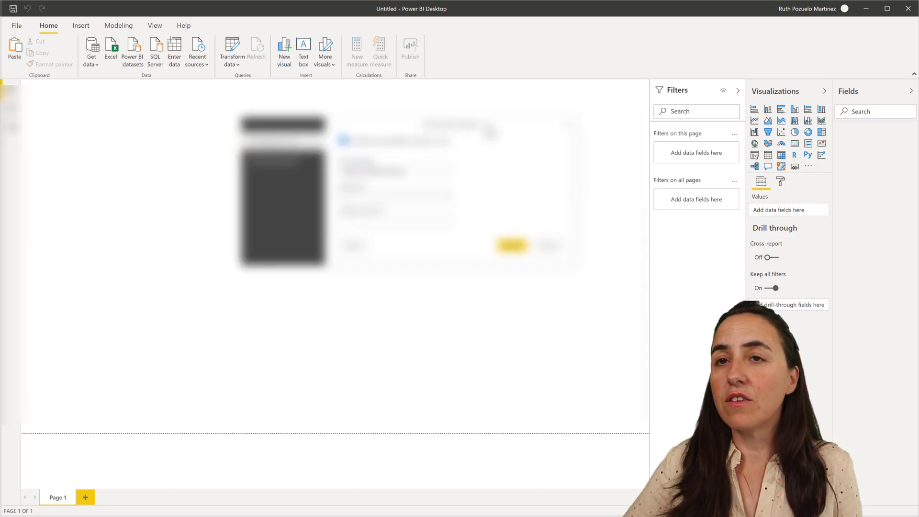
click(371, 149)
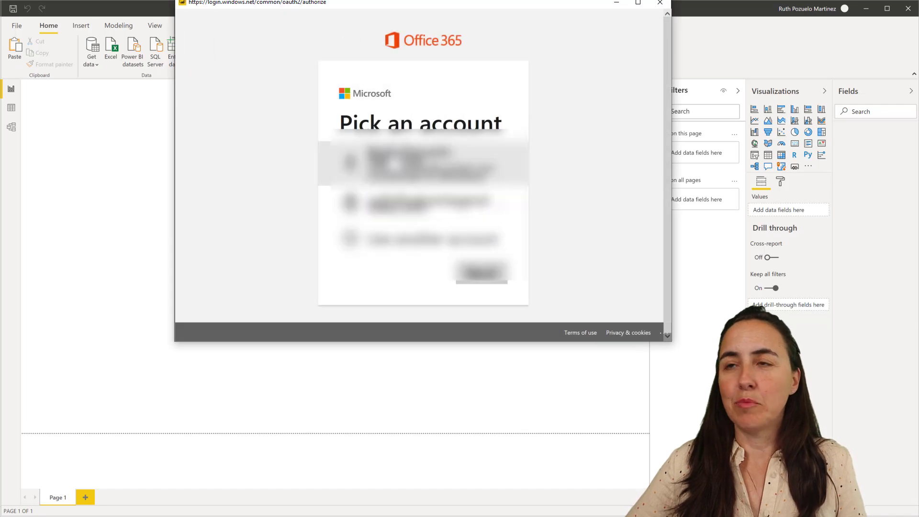
click(417, 168)
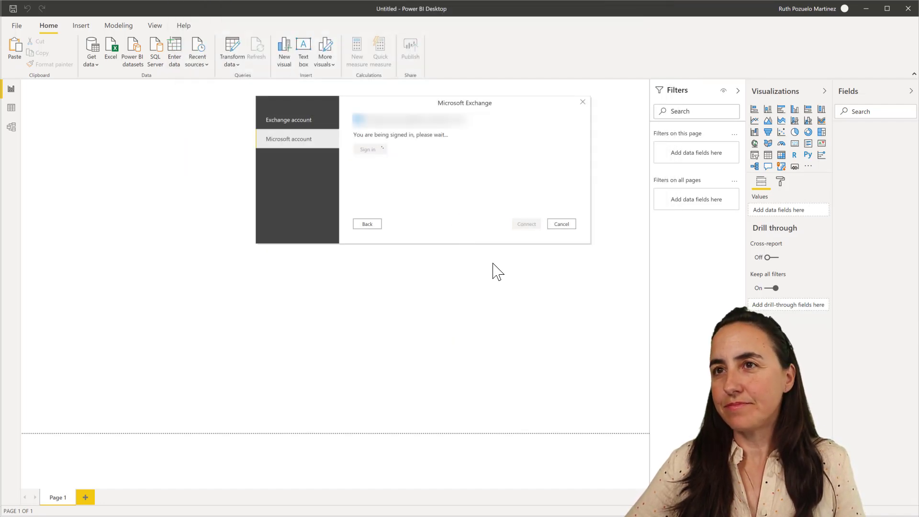
click(528, 226)
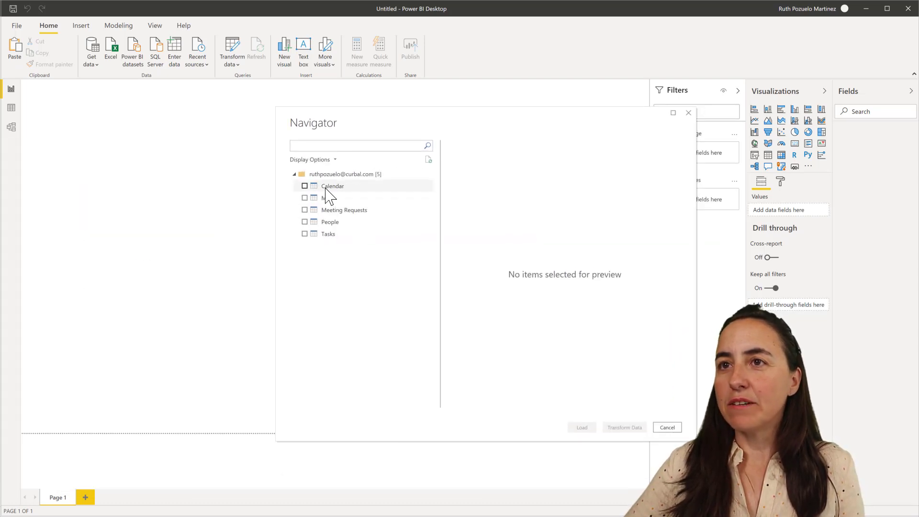
- Tick the Calendar table in the Navigator and send it to Transform Data
click(328, 188)
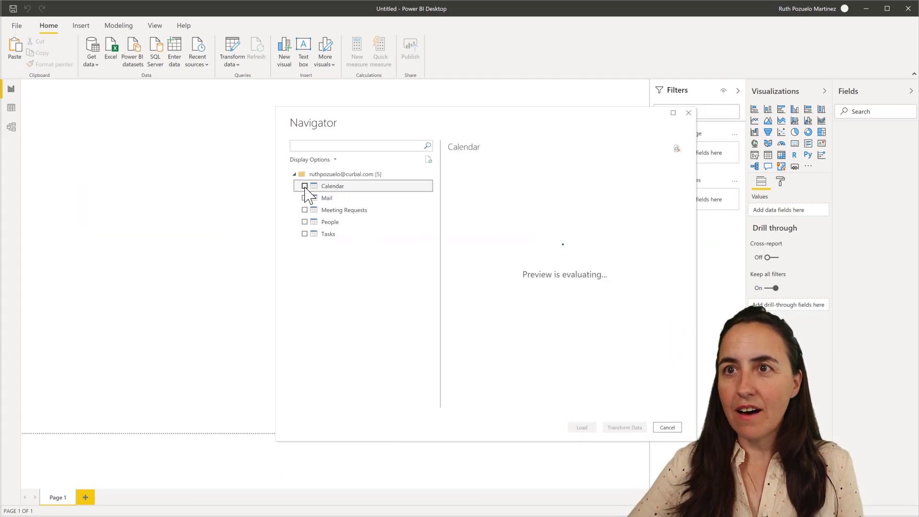
click(305, 187)
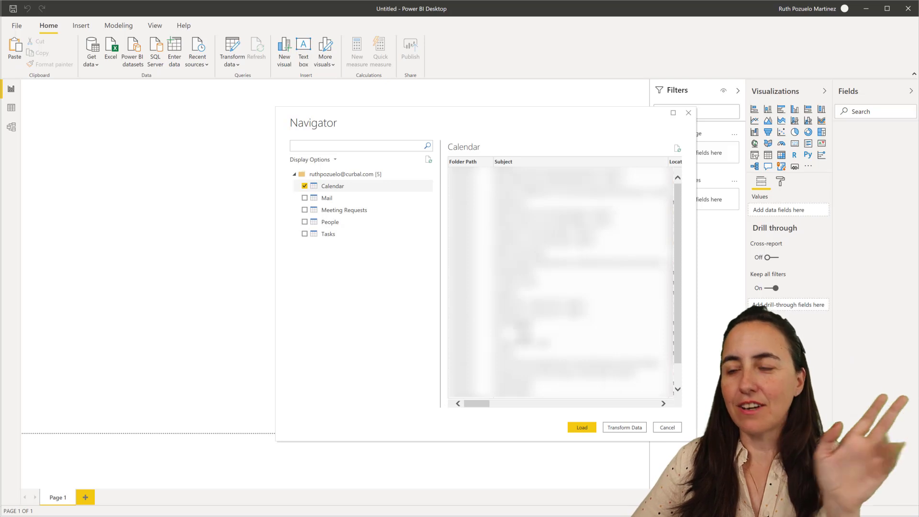
click(625, 428)
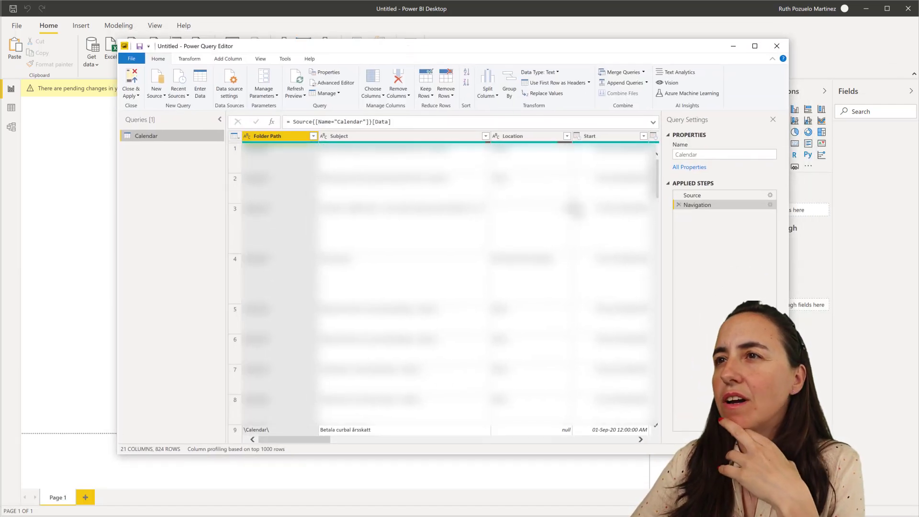
- Change the Start column's data type to Date and rename the query to Exchange
drag(325, 440, 370, 441)
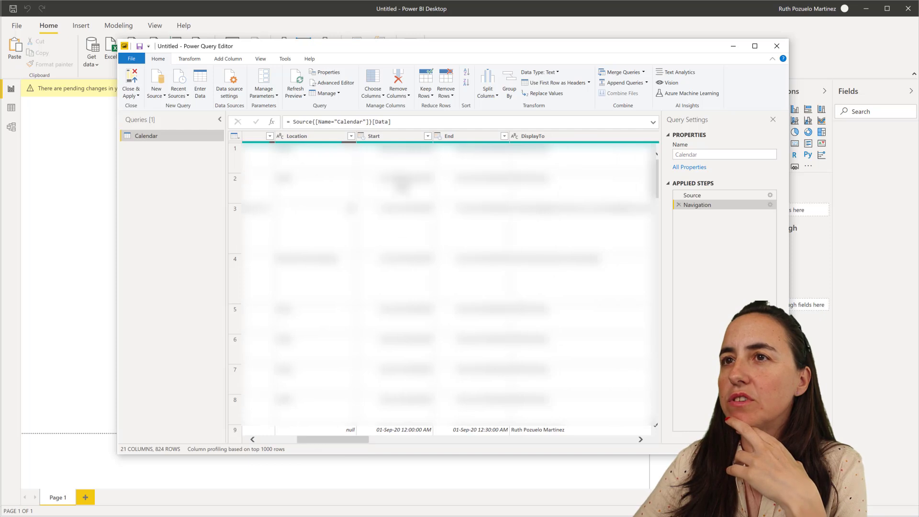
click(368, 138)
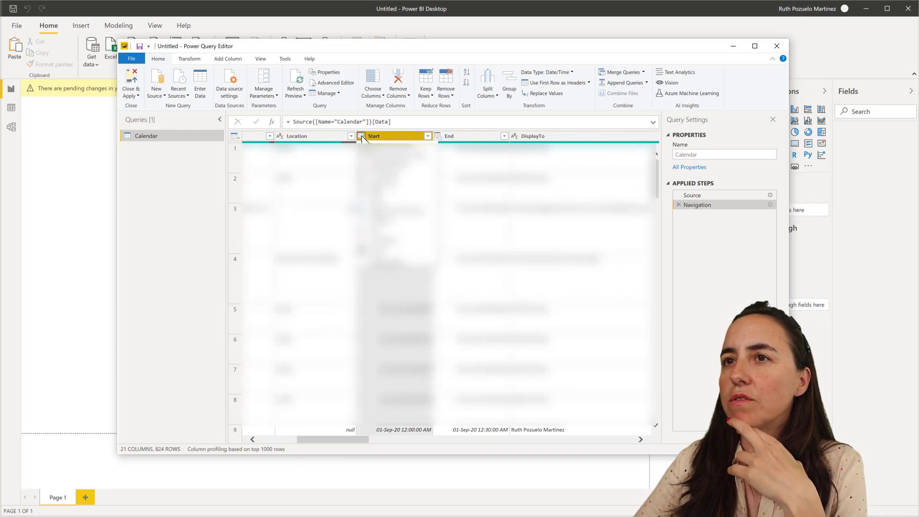
click(378, 192)
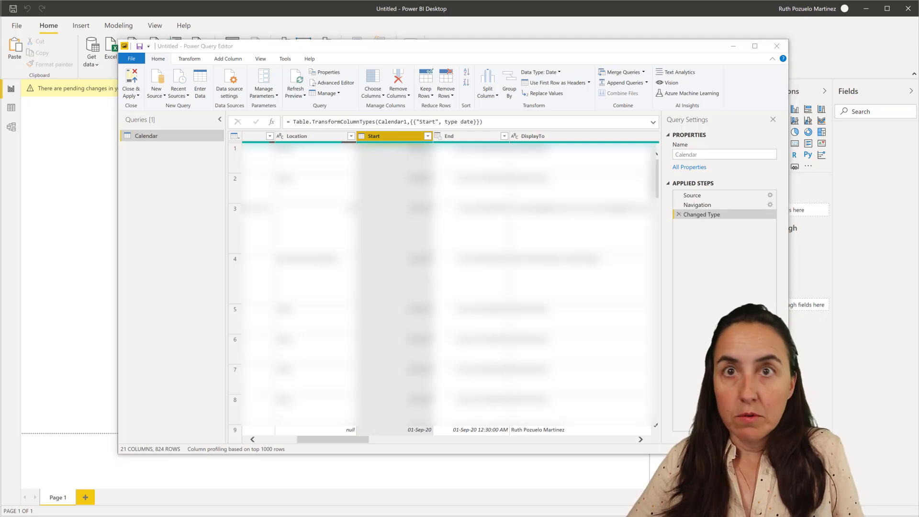
double_click(704, 154)
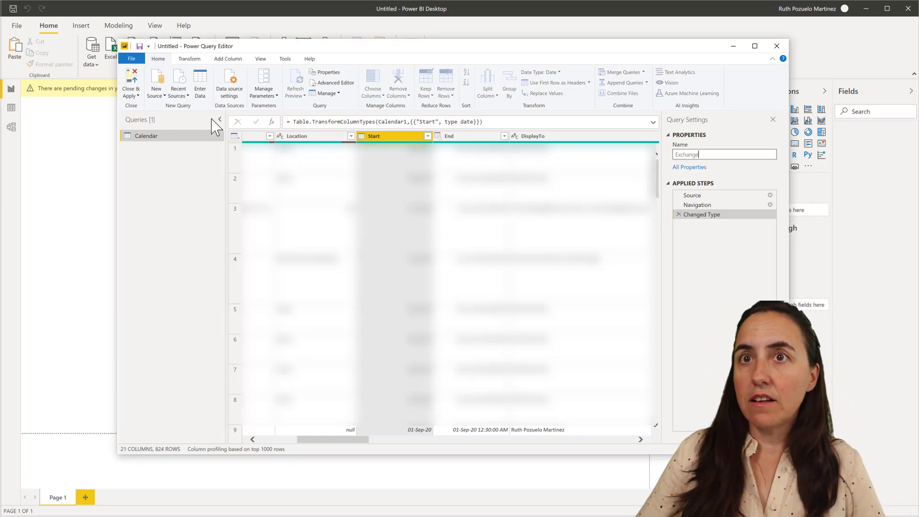
click(161, 88)
- Create a blank query named Calendar and paste in the date table query code
click(158, 258)
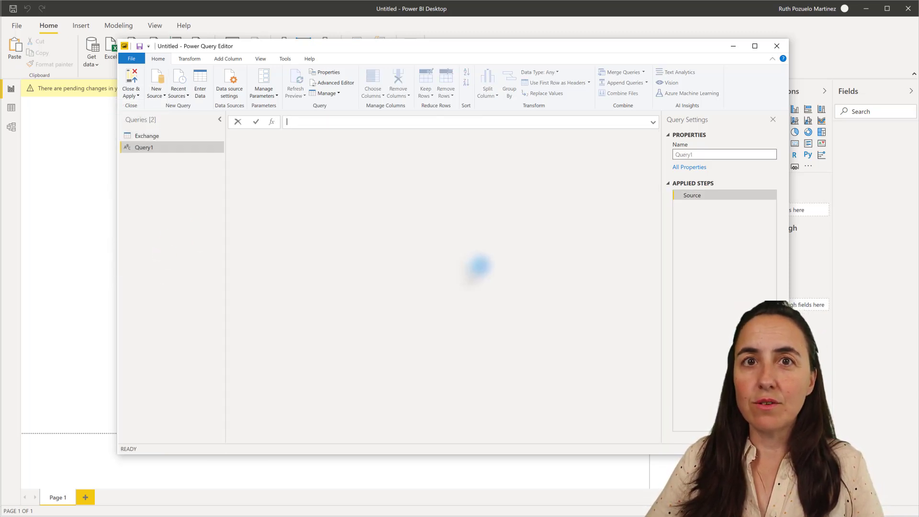
double_click(703, 154)
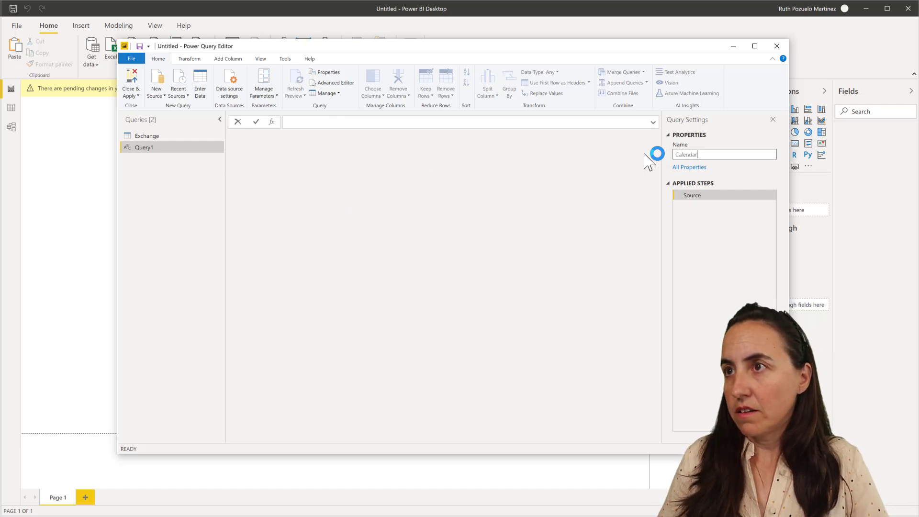
key(Return)
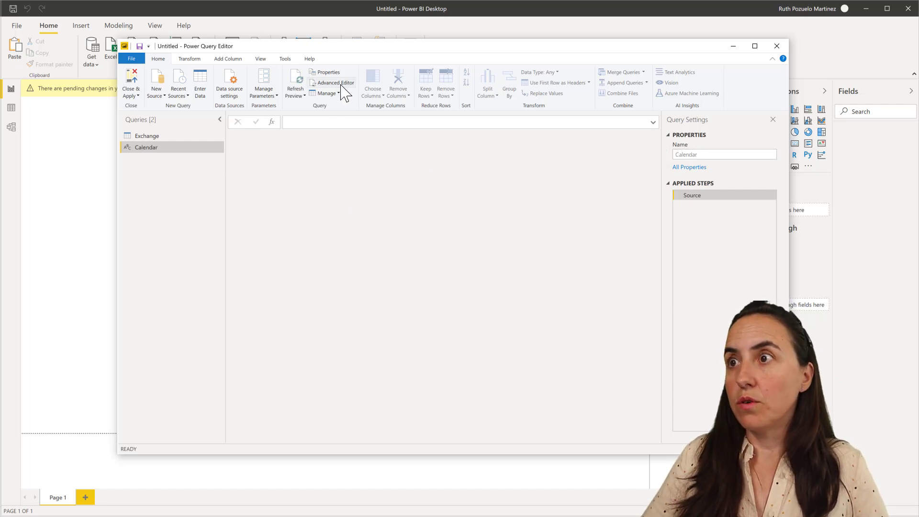
click(337, 83)
key(ctrl+a)
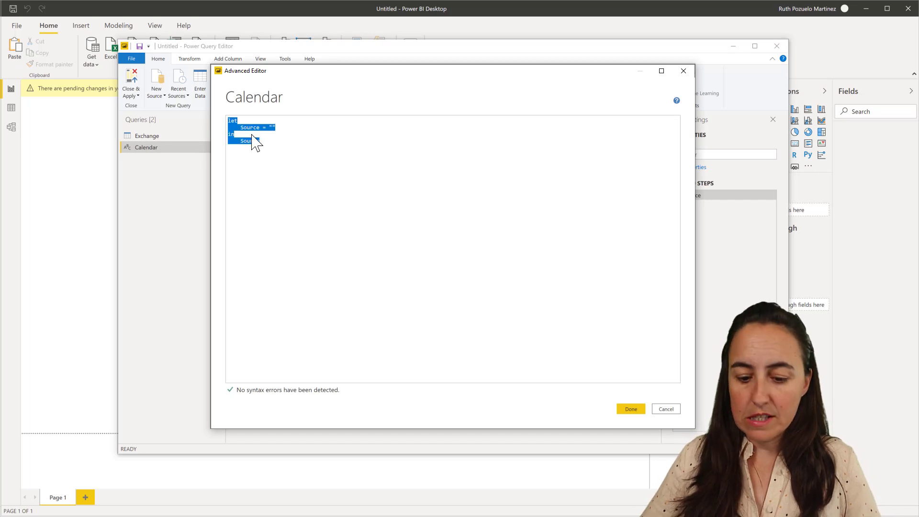
key(ctrl+v)
click(638, 411)
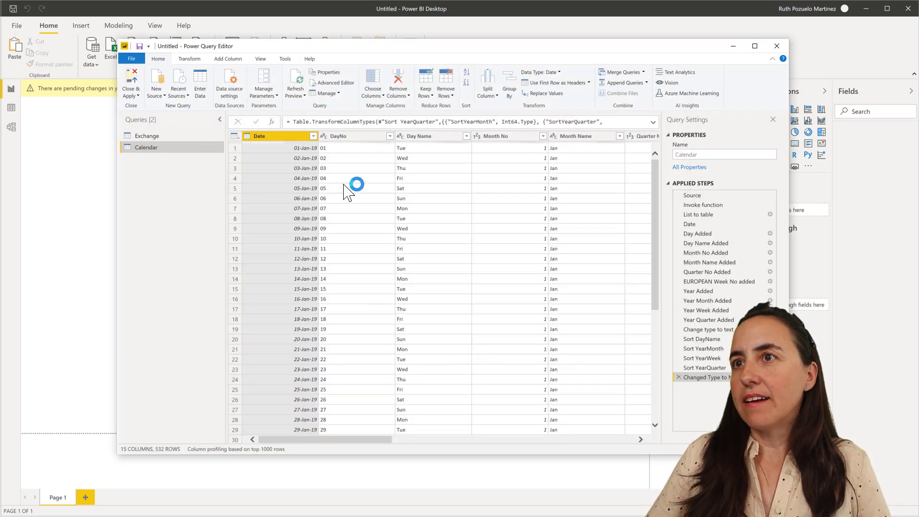
- Change both #date(2019, 01, 01) start years in the formula to 2017
click(706, 207)
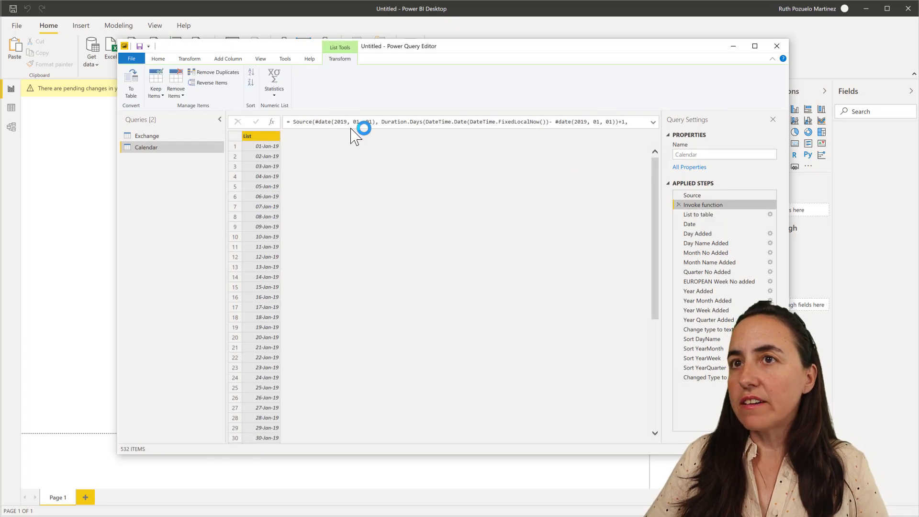
click(348, 122)
key(BackSpace)
text(7)
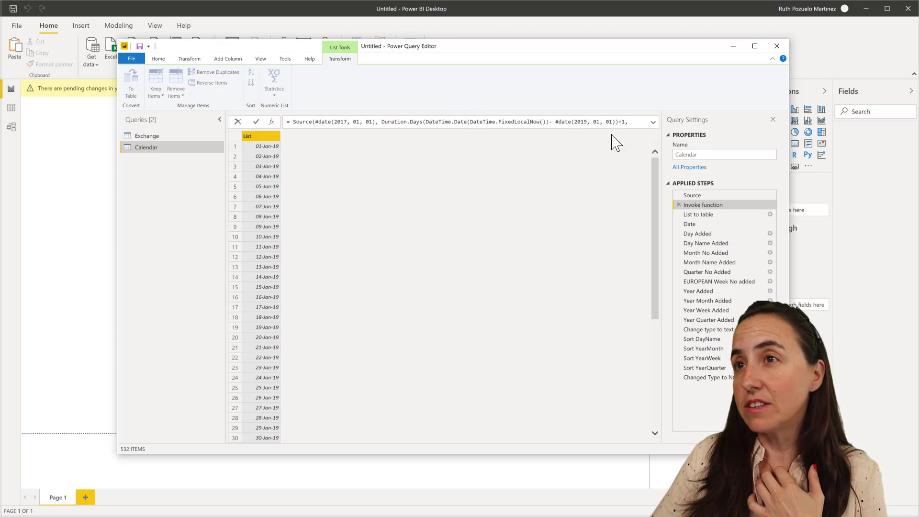
click(588, 123)
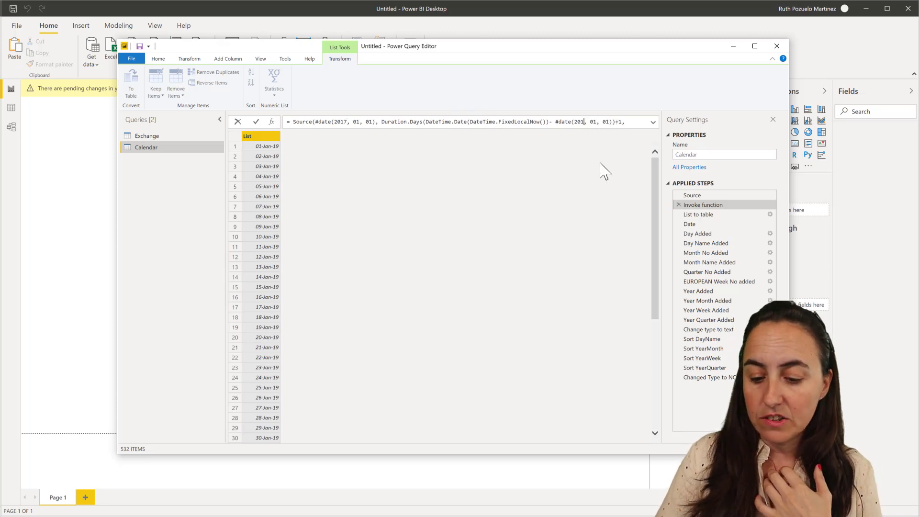
key(BackSpace)
text(7)
key(Return)
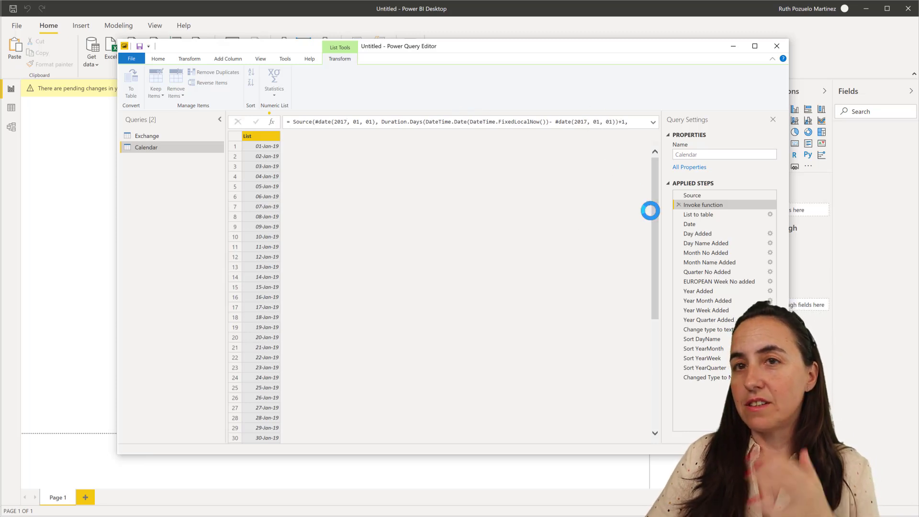
click(158, 59)
- Apply the query changes and link Exchange Start to Calendar Date one-to-many in Model view
click(131, 80)
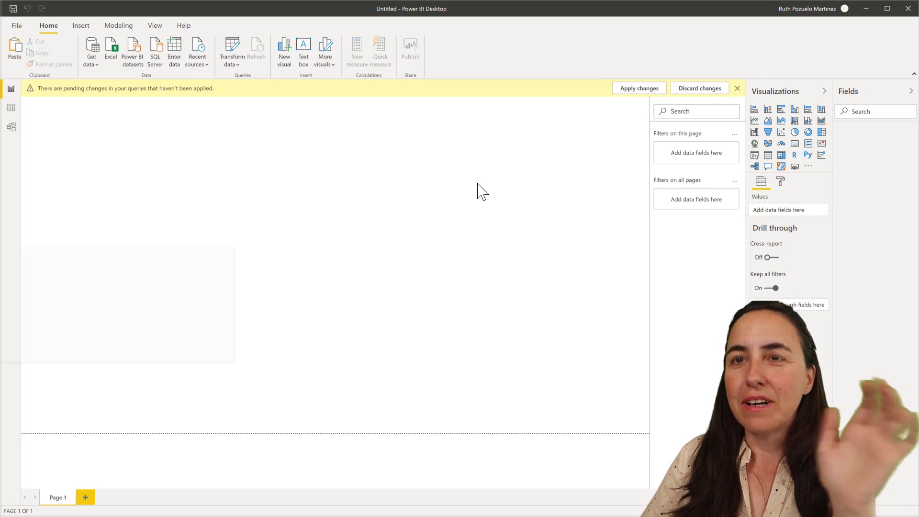
drag(164, 271, 428, 222)
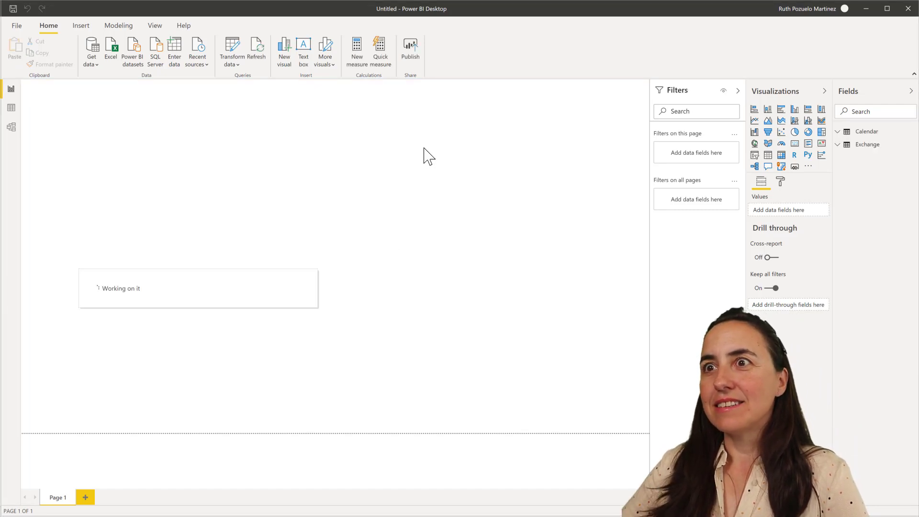
click(11, 127)
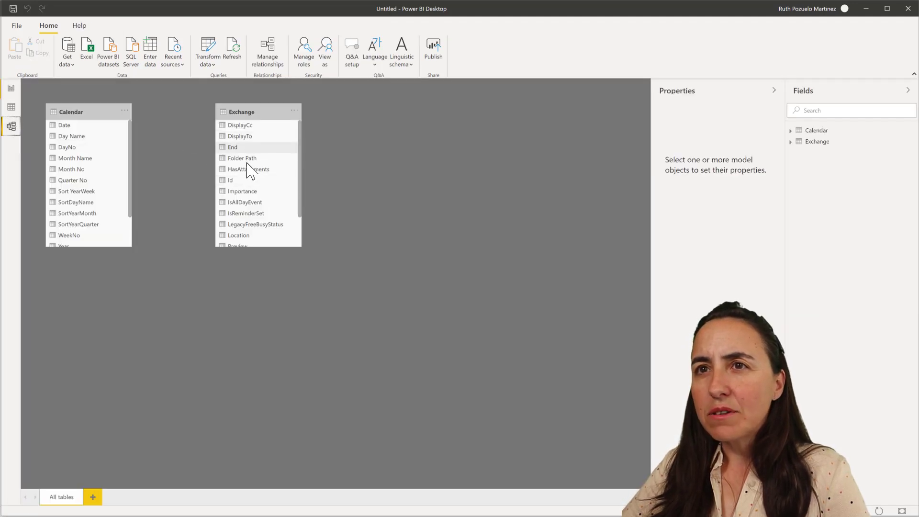
scroll(253, 182, down, 1)
scroll(257, 201, down, 2)
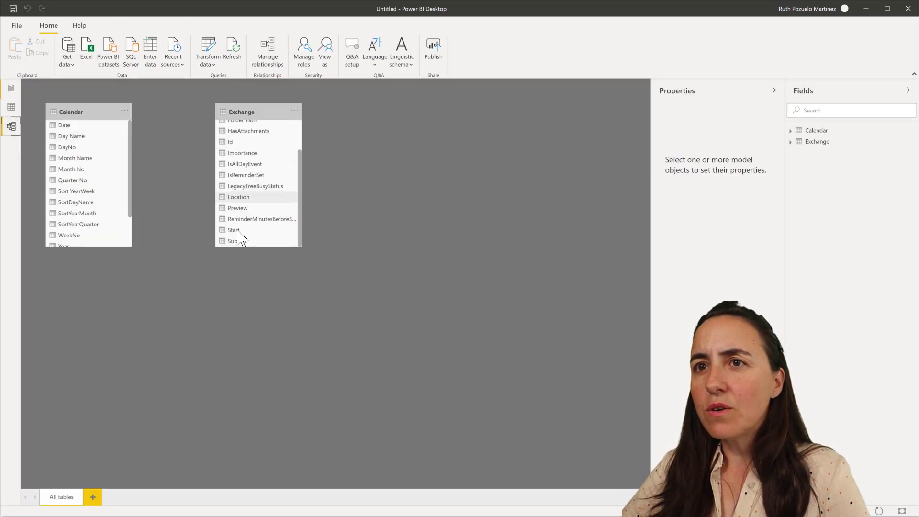
drag(234, 230, 67, 129)
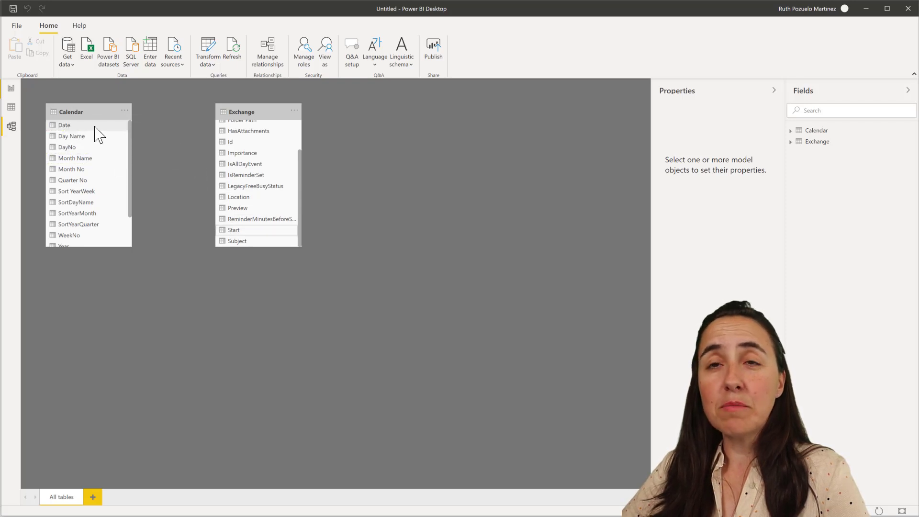
click(11, 88)
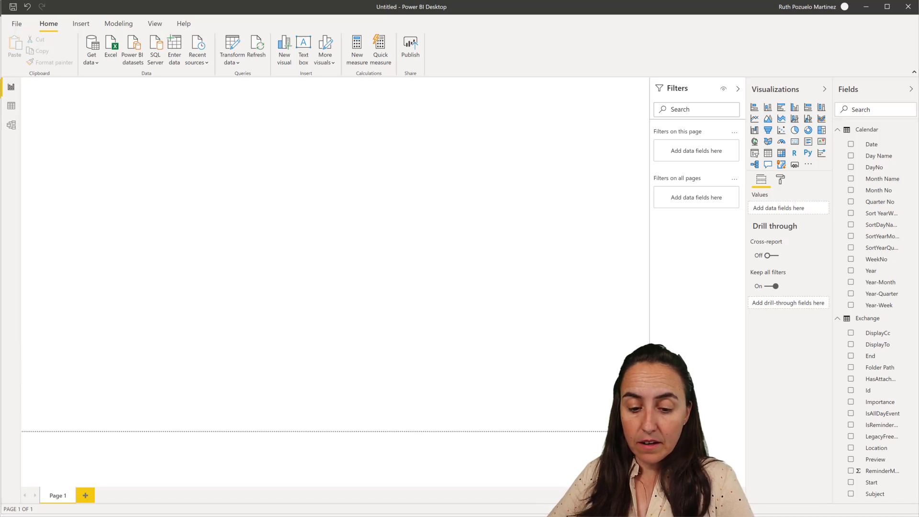
key(alt+Tab)
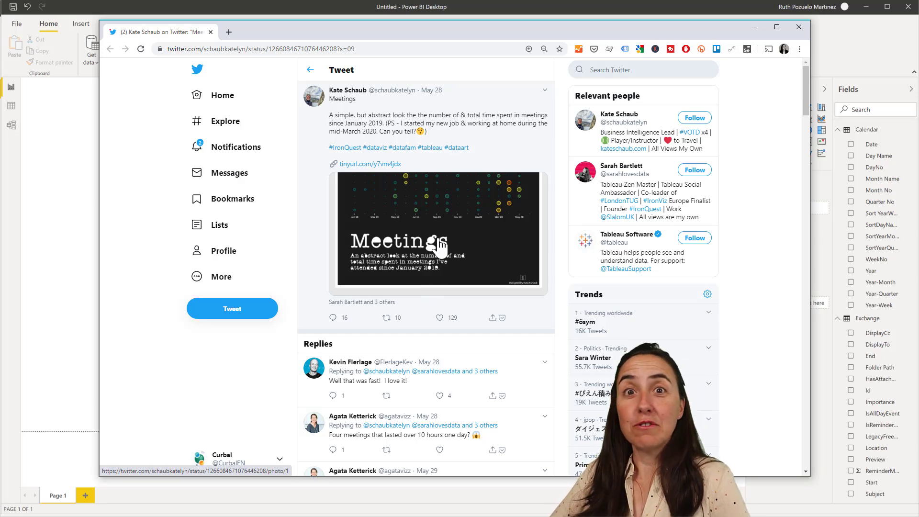
click(467, 253)
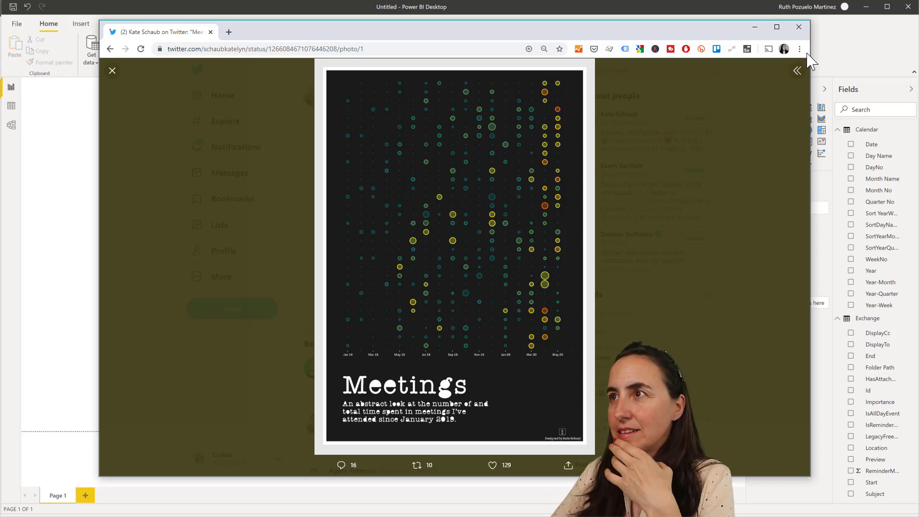
click(800, 27)
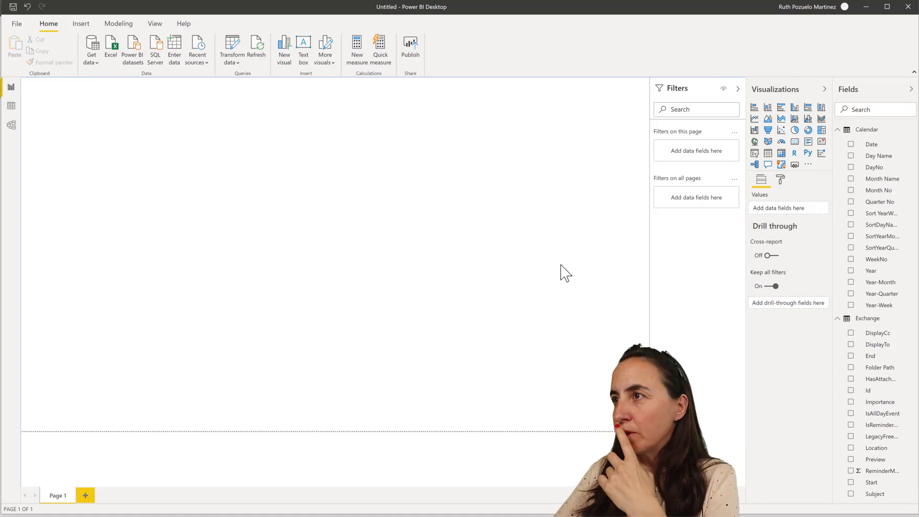
- Add a Year-Month table visual, enlarge it, and add DayNo as a second column
click(887, 283)
click(356, 59)
drag(891, 285, 354, 277)
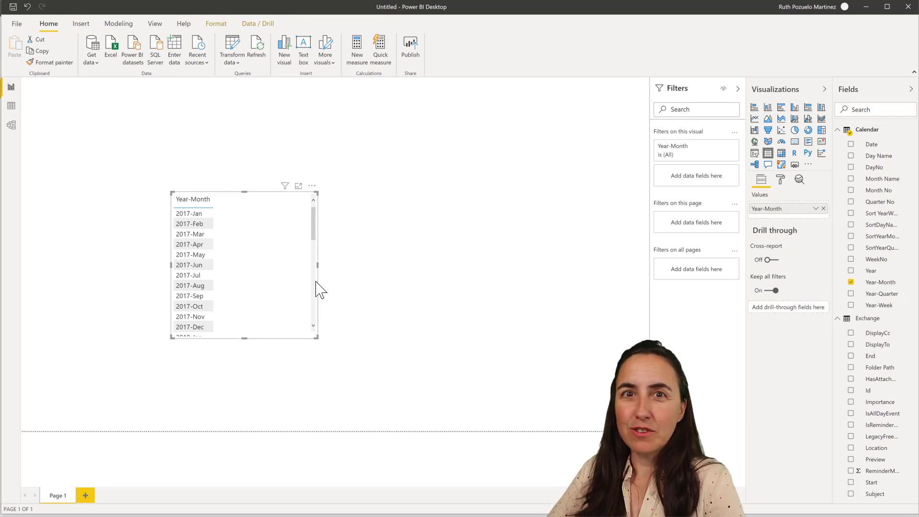
drag(316, 338, 450, 382)
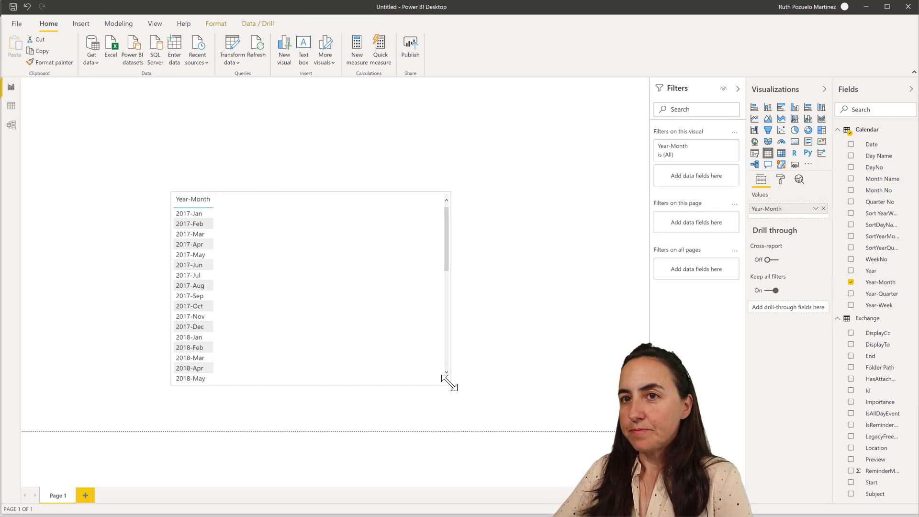
click(880, 168)
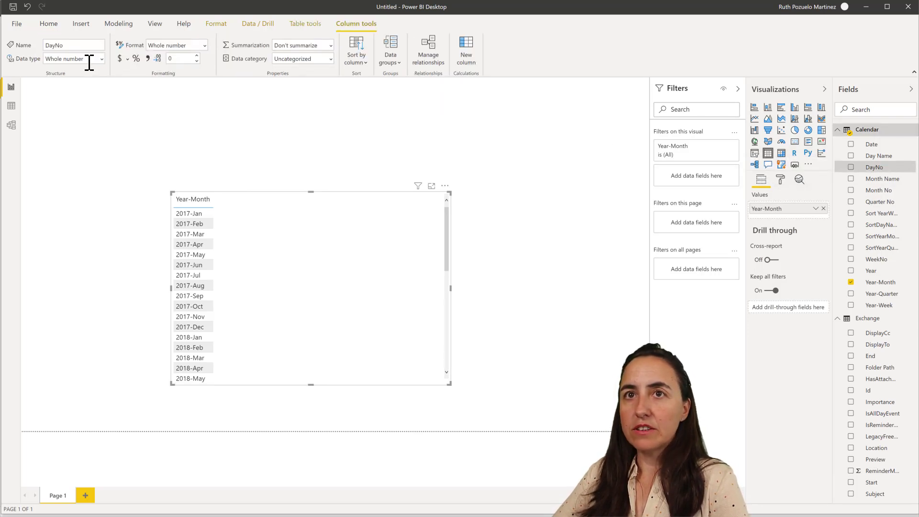
drag(885, 173, 358, 307)
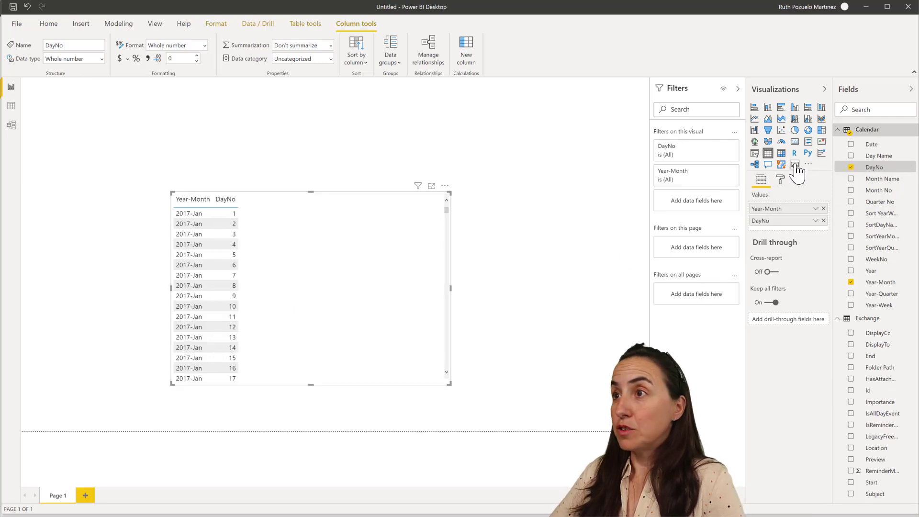
- Convert the table to a scatter chart: Year-Month on X, Max of DayNo on Y, DayNo as legend
click(782, 130)
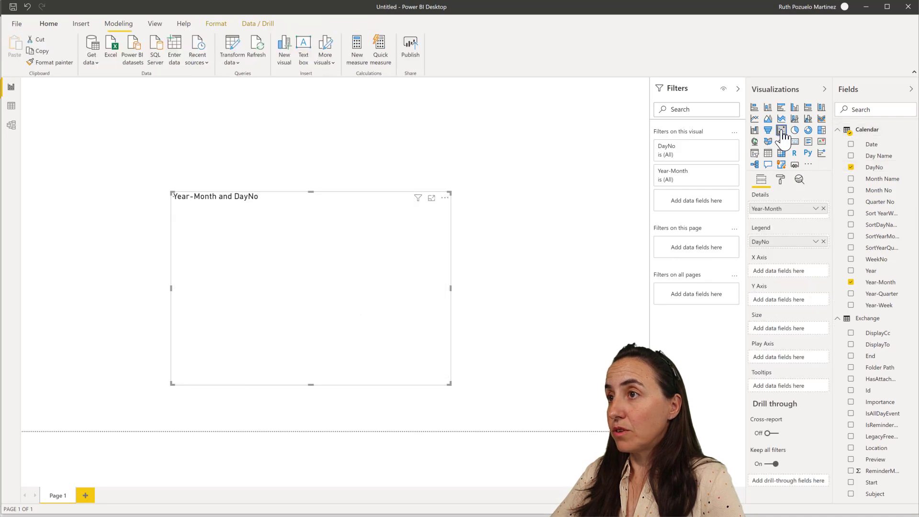
drag(778, 219, 779, 306)
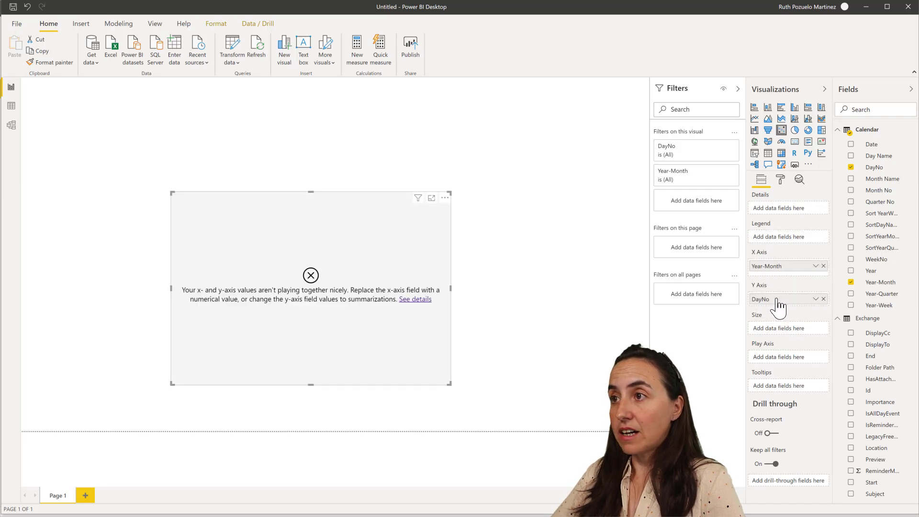
click(815, 300)
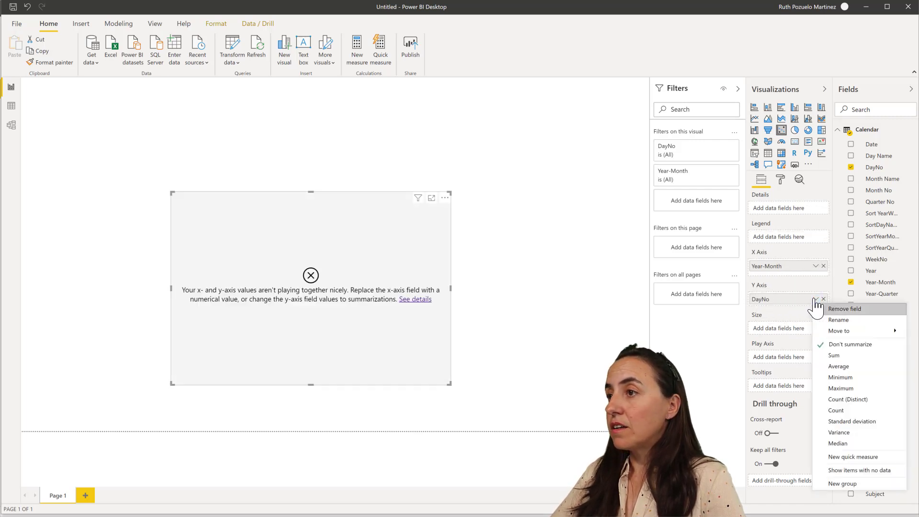
click(843, 389)
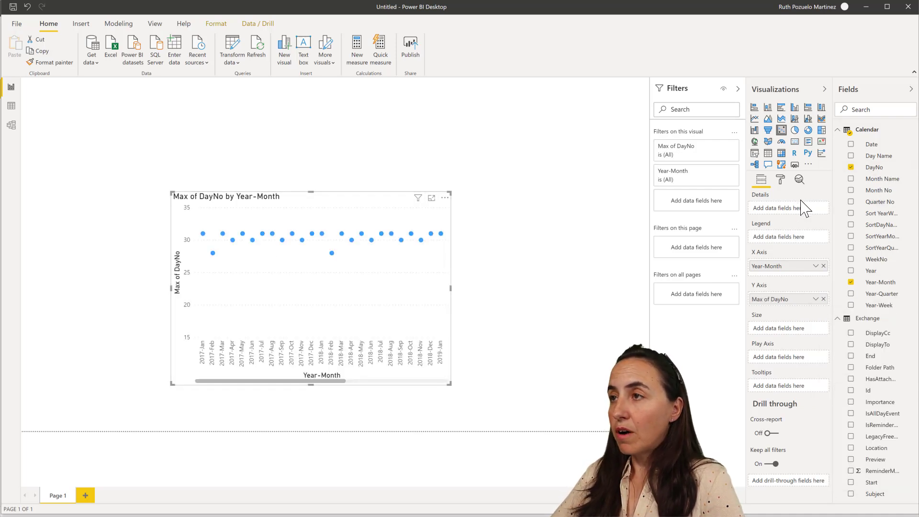
drag(813, 210, 779, 240)
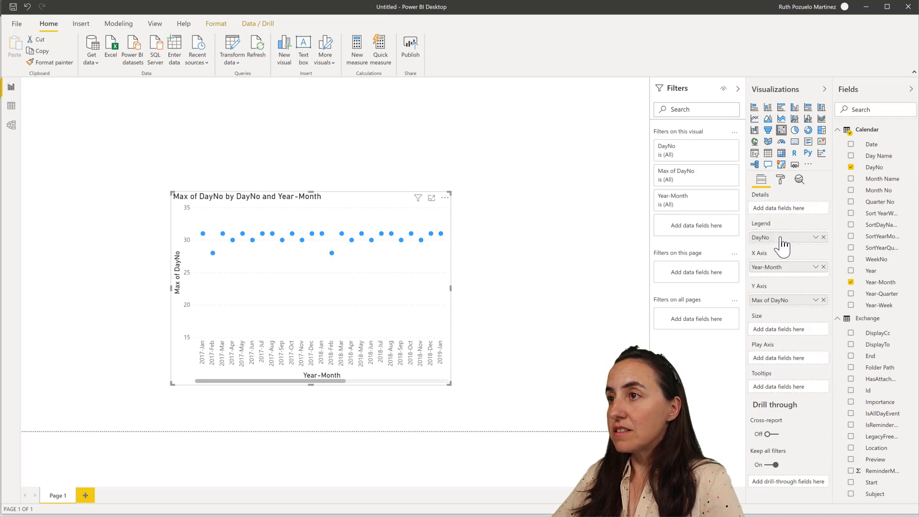
- Hide the DayNo legend, size bubbles by Count of Subject, and widen the chart through 2020-Feb
click(780, 180)
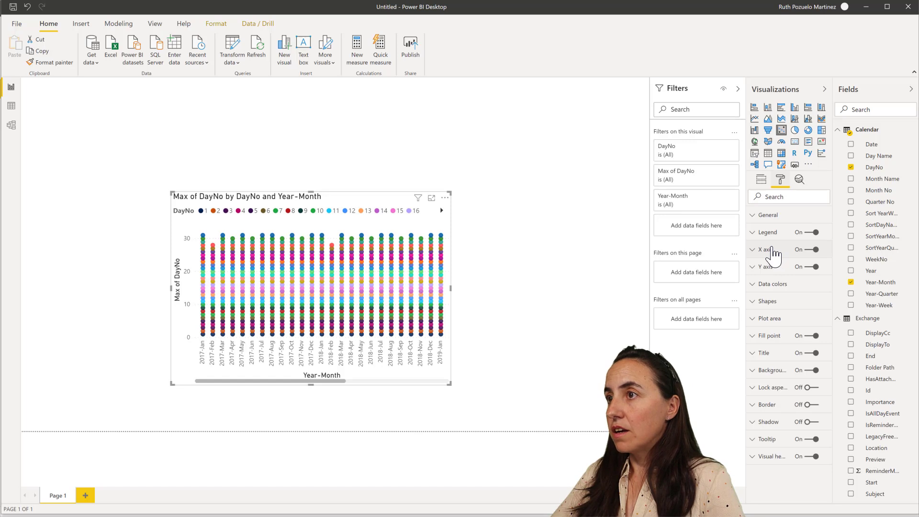
click(811, 233)
click(762, 181)
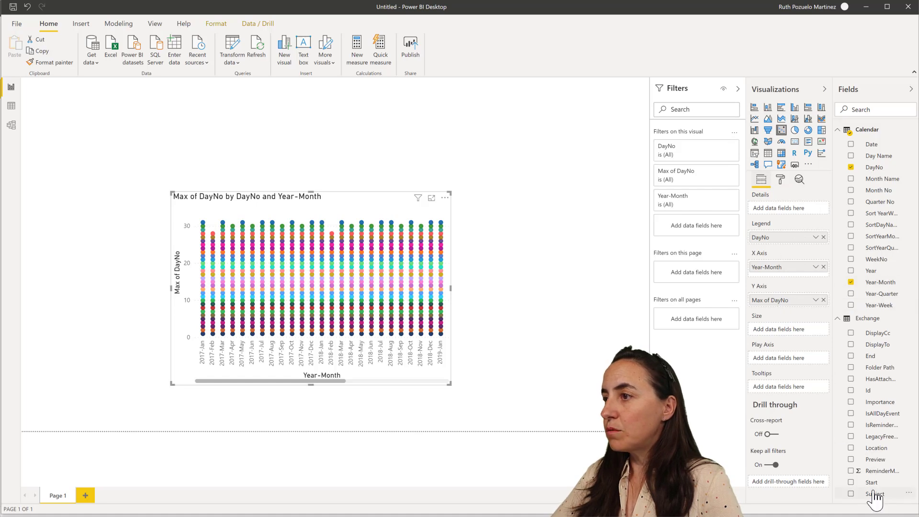
drag(865, 493, 792, 340)
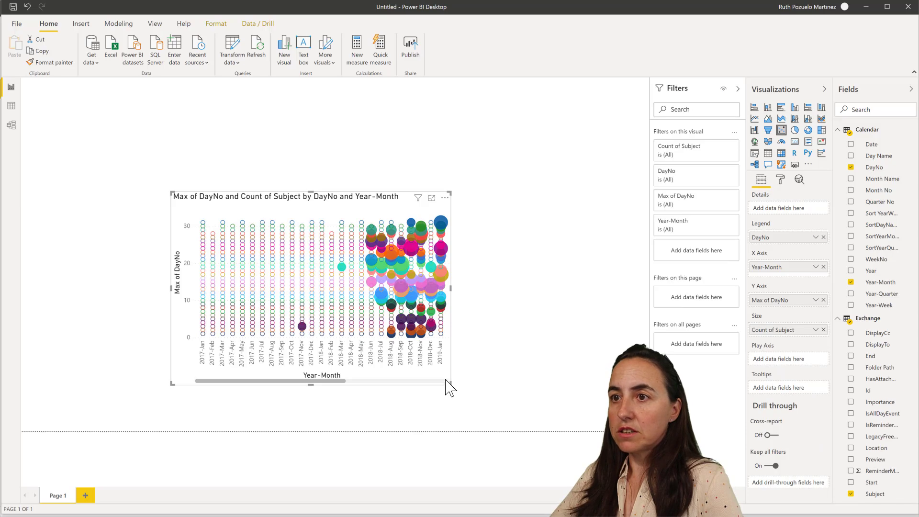
drag(486, 385, 583, 383)
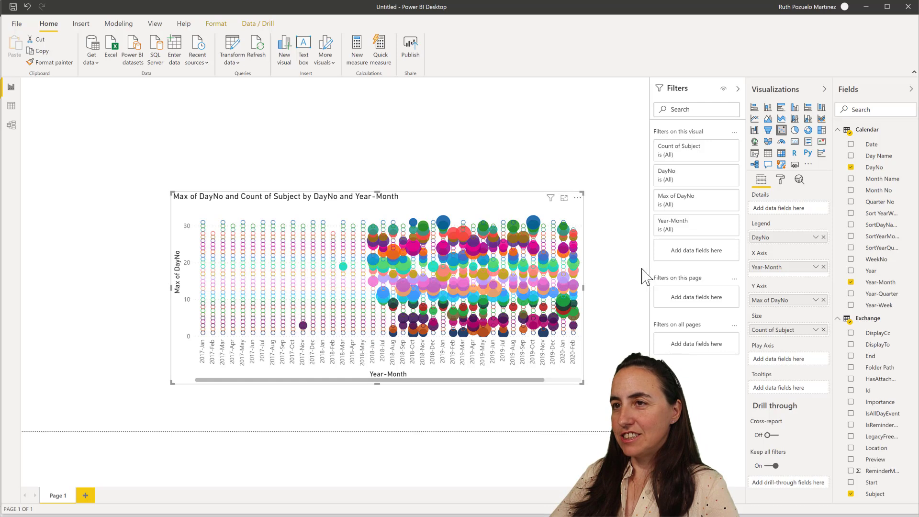
drag(422, 202, 331, 183)
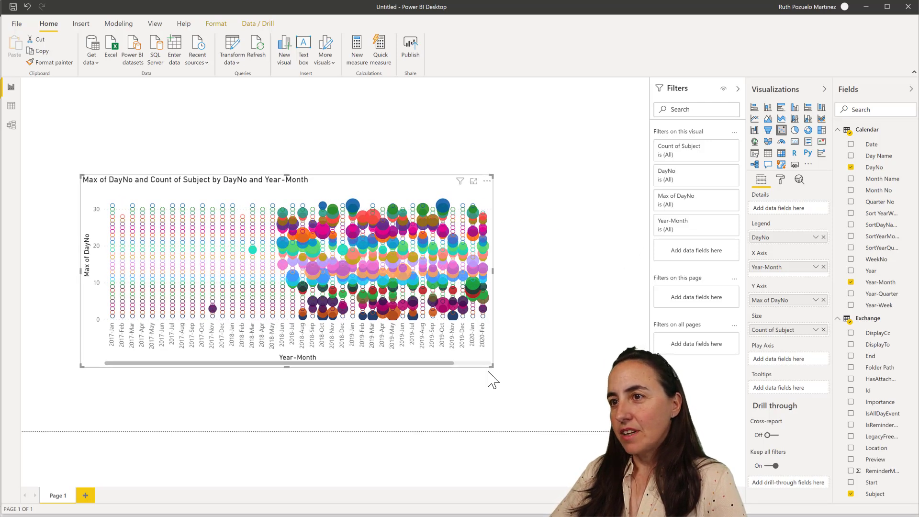
- Enlarge the chart and add a basic page filter on Year limited to 2019 and 2020
drag(490, 365, 607, 412)
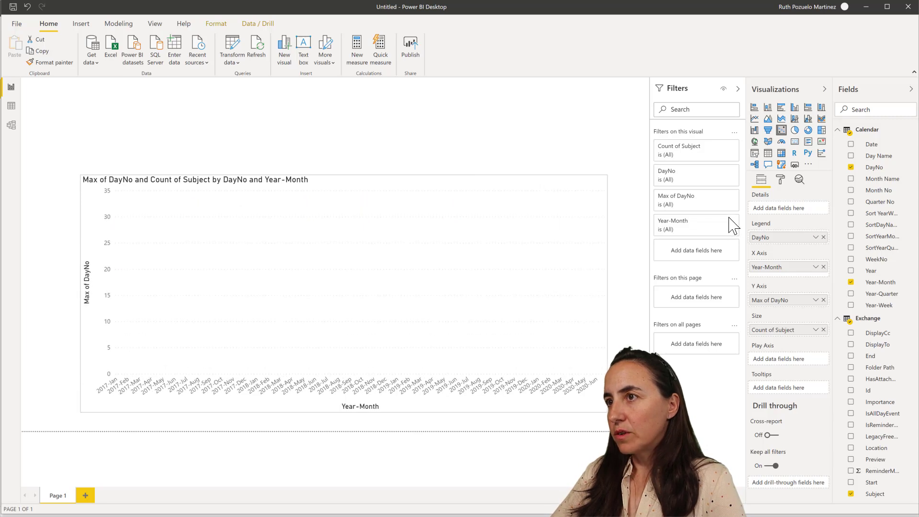
drag(869, 272, 697, 299)
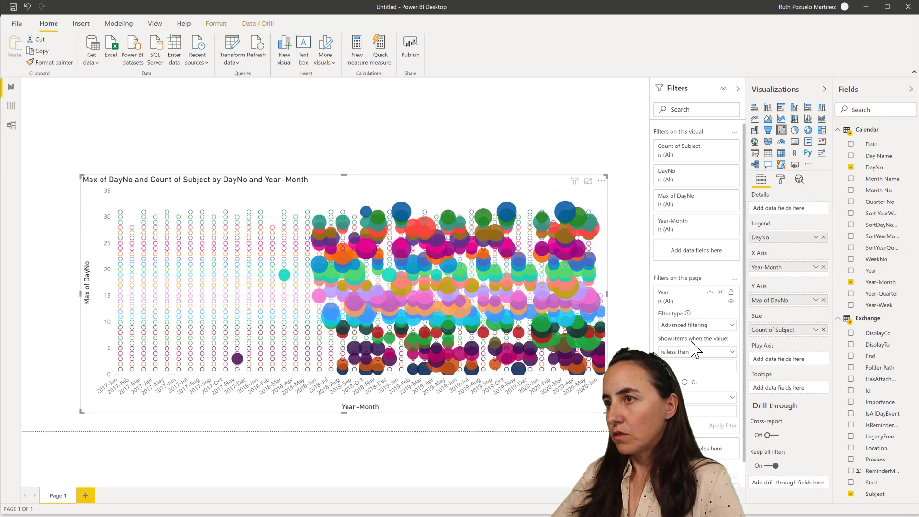
click(691, 327)
click(684, 352)
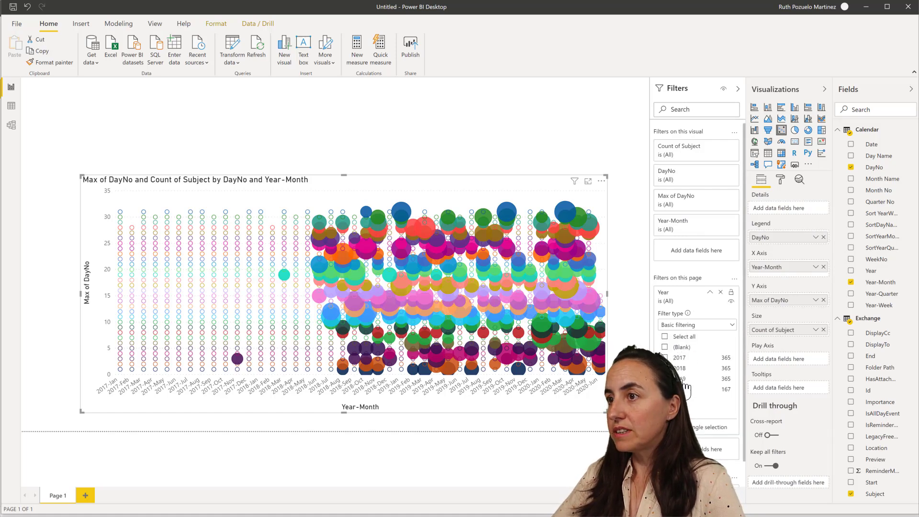
click(685, 378)
click(685, 389)
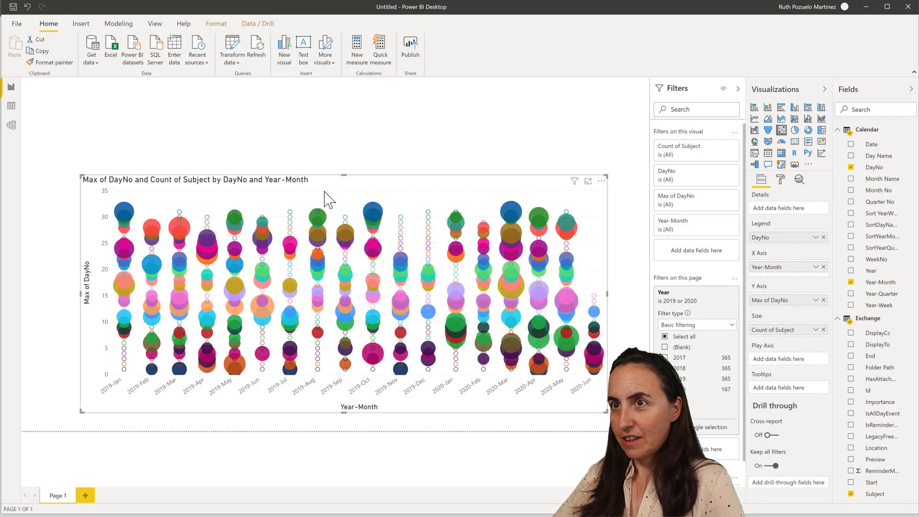
- Reposition and enlarge the bubble chart, and group Year-Quarter with Year-Month into a hierarchy
drag(312, 186, 279, 166)
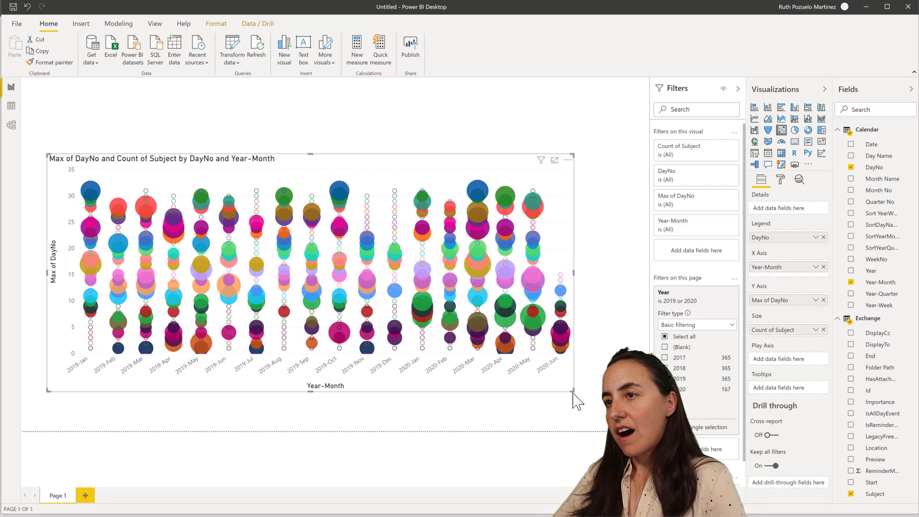
drag(573, 391, 635, 423)
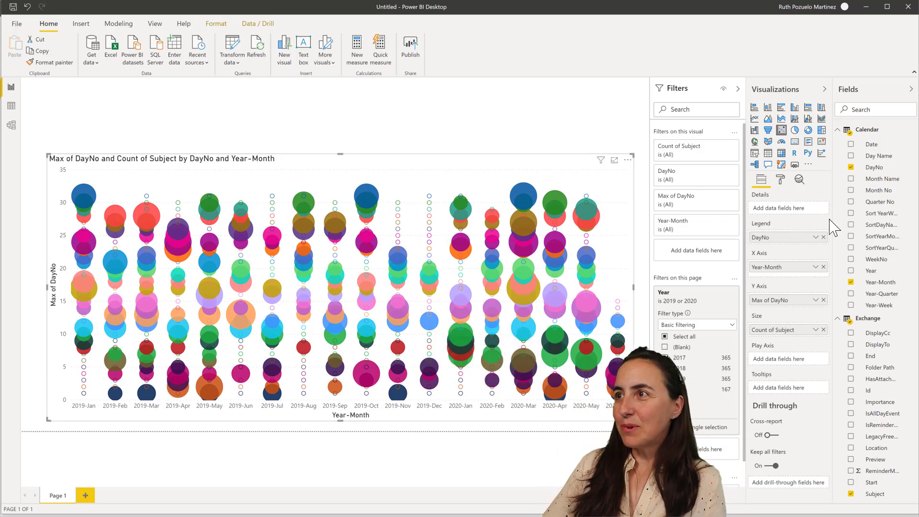
drag(876, 294, 383, 201)
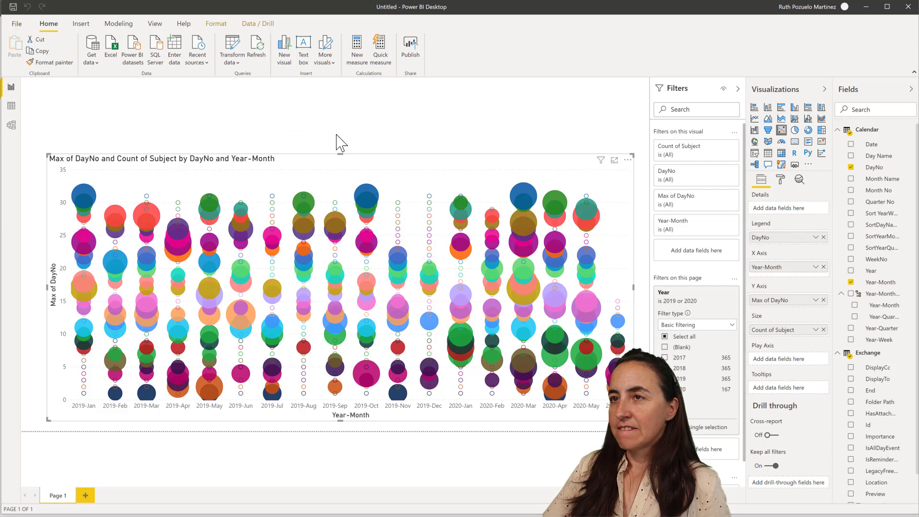
- Create a Year-Month table on the canvas, removing Subject mistakenly added to the bubble chart
drag(882, 284, 185, 117)
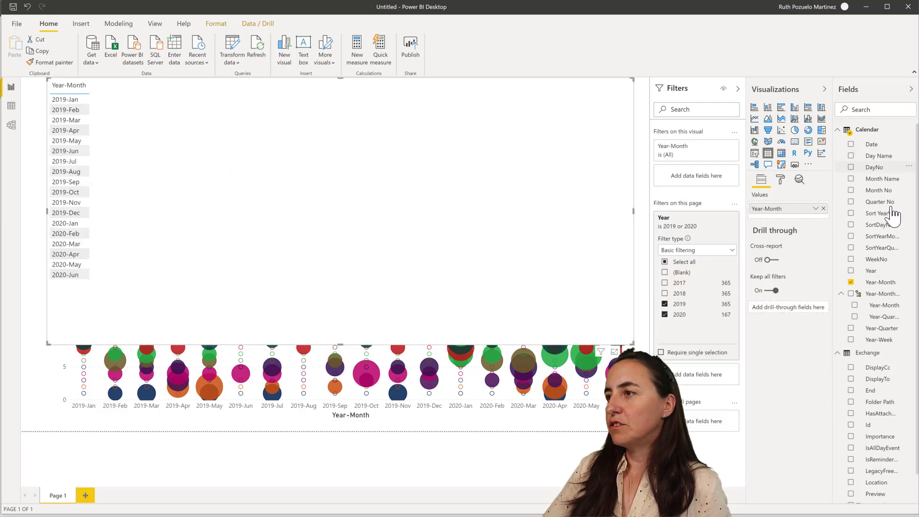
scroll(896, 459, down, 1)
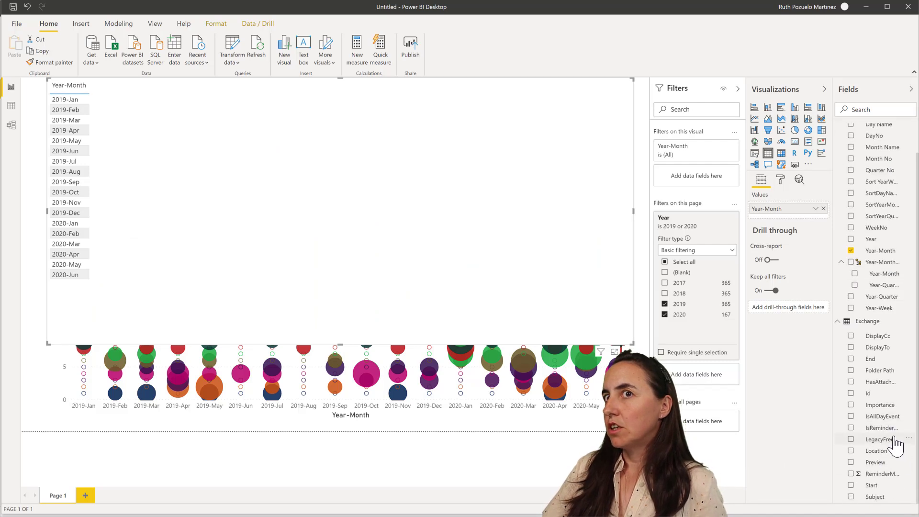
drag(879, 503, 483, 266)
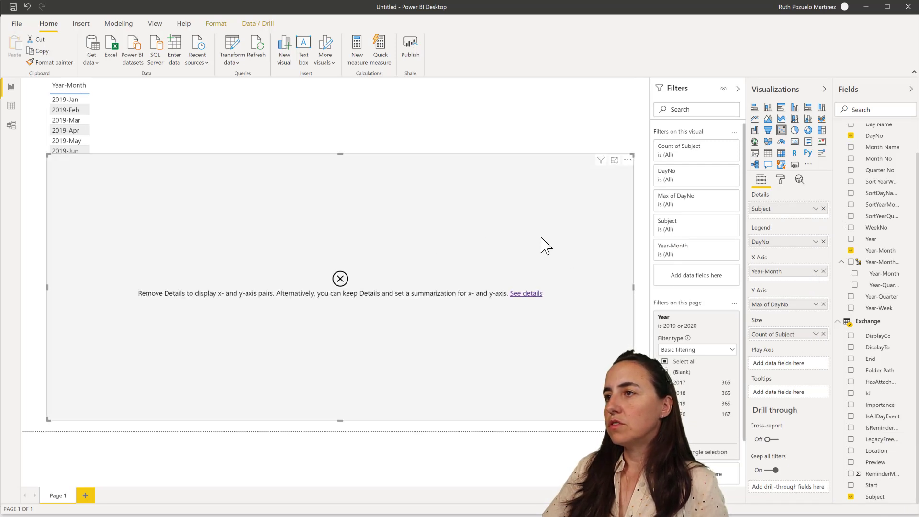
click(824, 209)
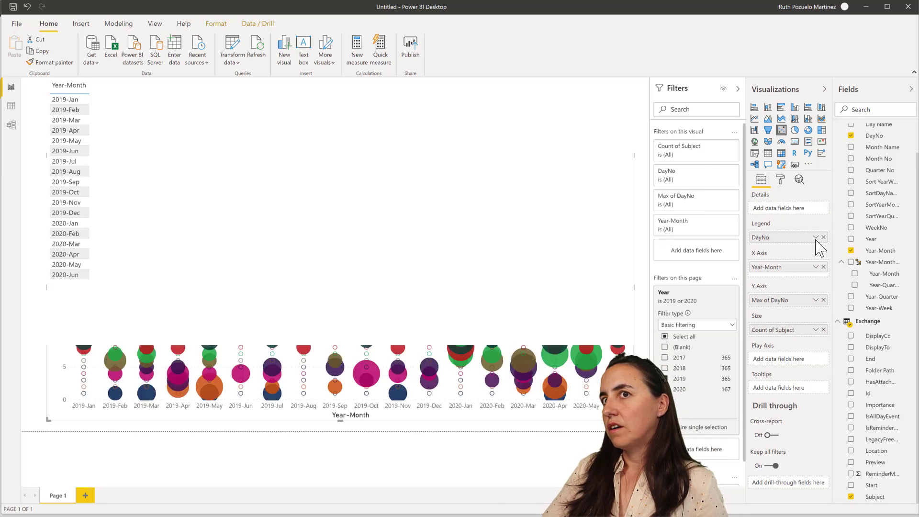
- Add Count of Subject to the Year-Month table and shrink it to uncover the bubble chart
drag(876, 498, 140, 105)
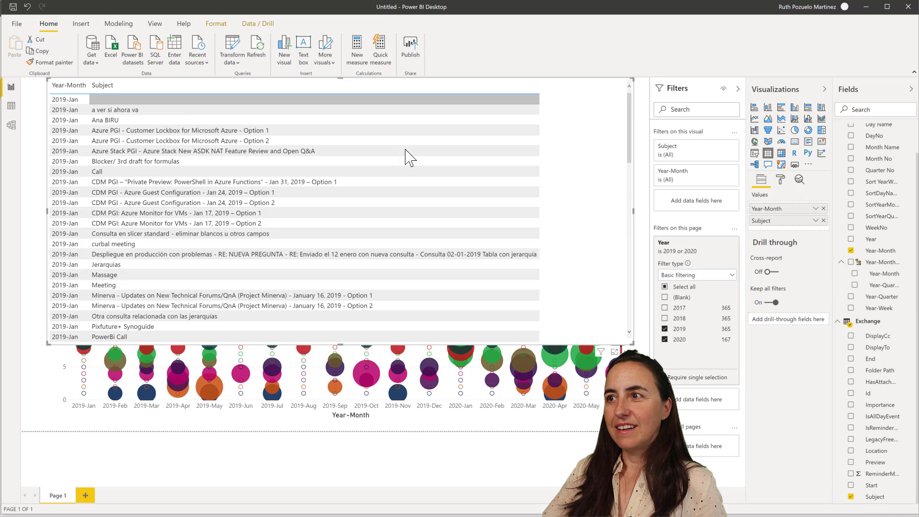
click(816, 221)
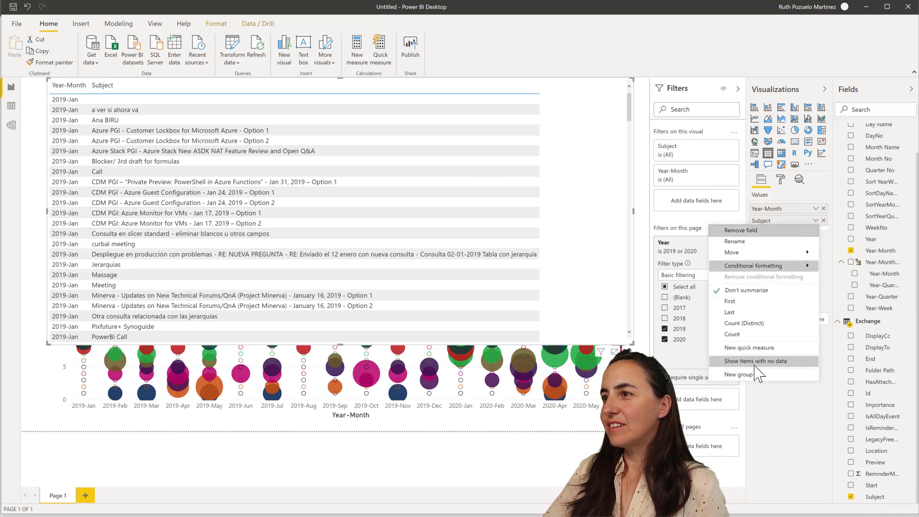
key(Escape)
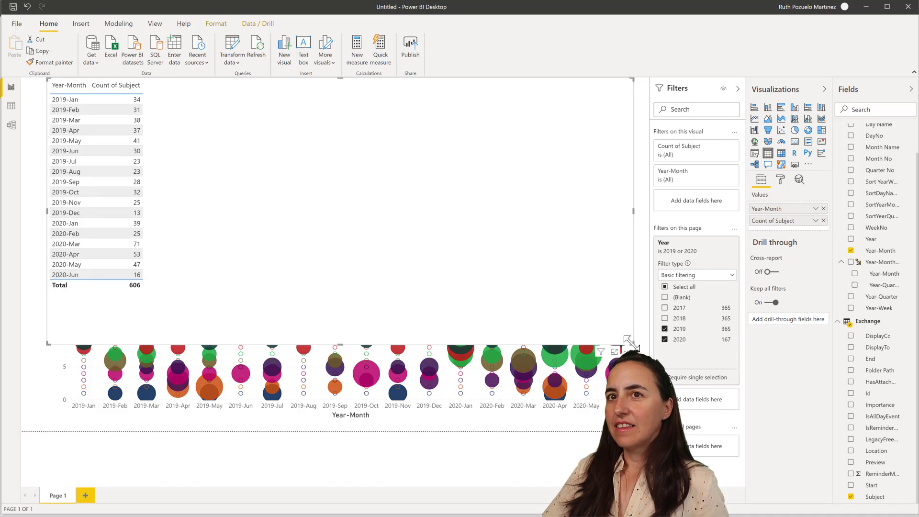
drag(631, 343, 584, 278)
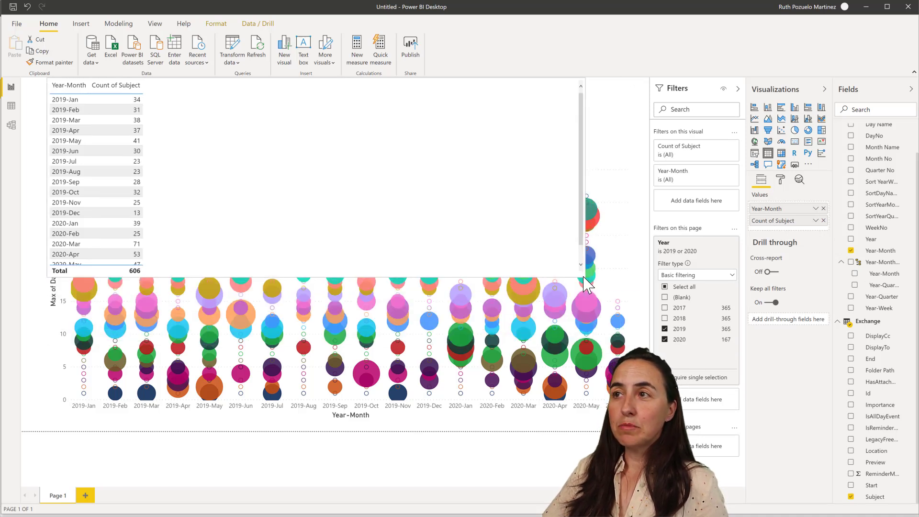
- Convert the table to a stacked column chart and reshape it short and wide above the scatter
click(768, 107)
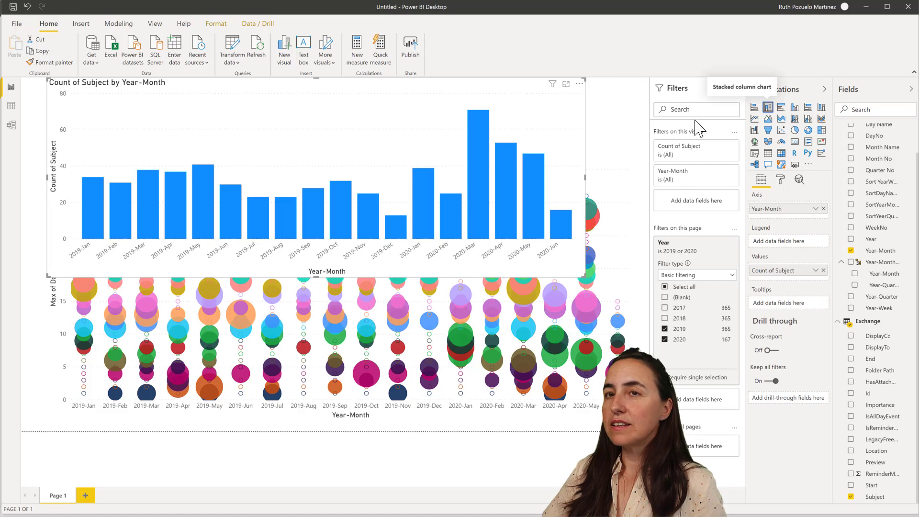
drag(585, 276, 625, 162)
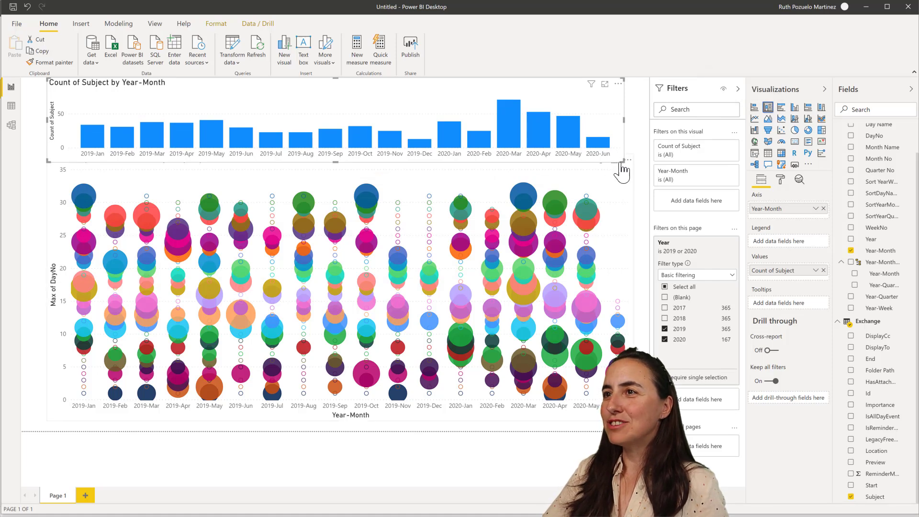
drag(624, 162, 641, 143)
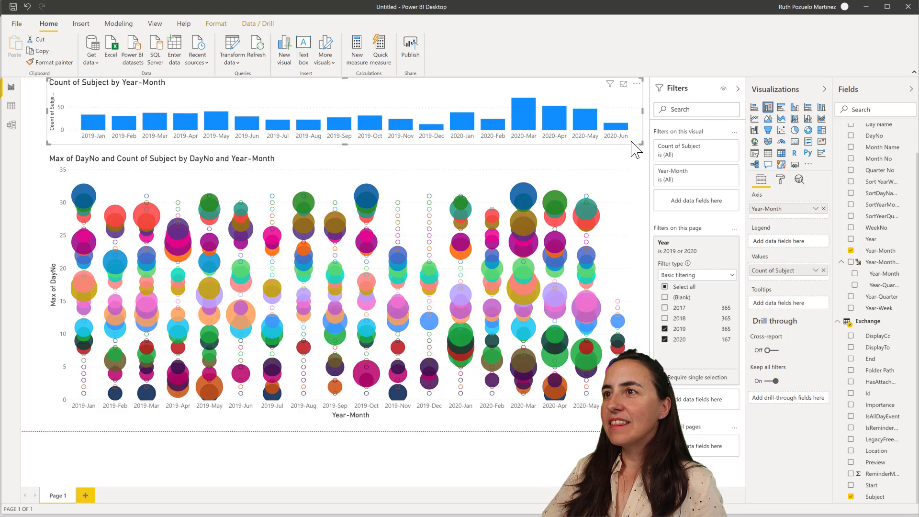
click(781, 181)
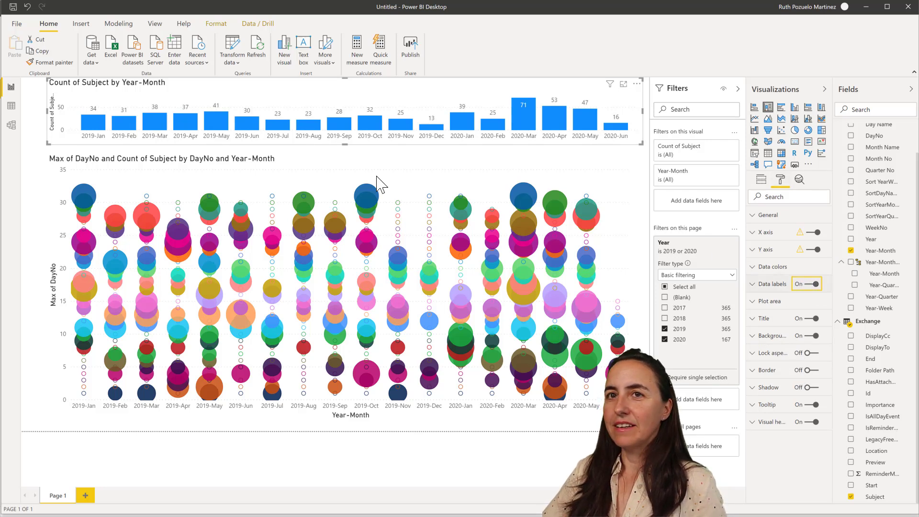
mouse_move(139, 91)
mouse_down()
mouse_move(119, 94)
mouse_move(127, 96)
mouse_up()
drag(628, 115, 629, 144)
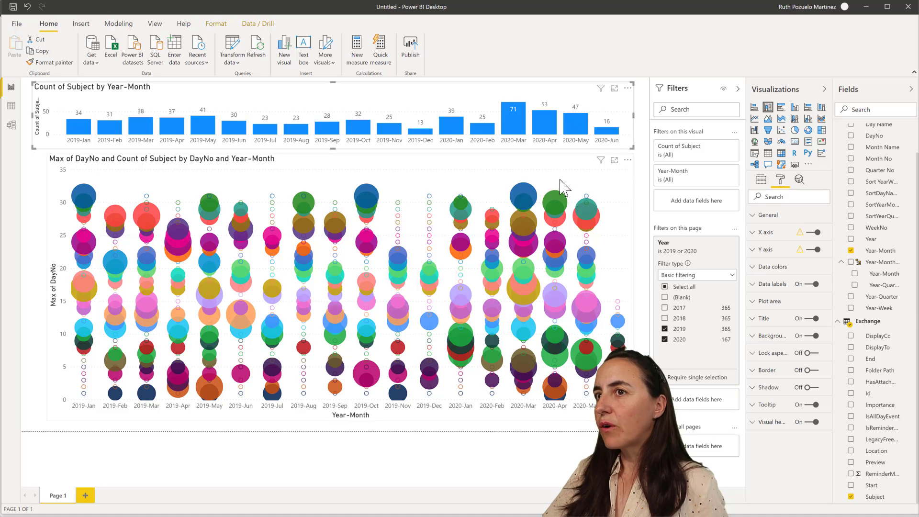
- Shrink the scatter chart's bubble markers by setting the Shapes size to -25
click(473, 173)
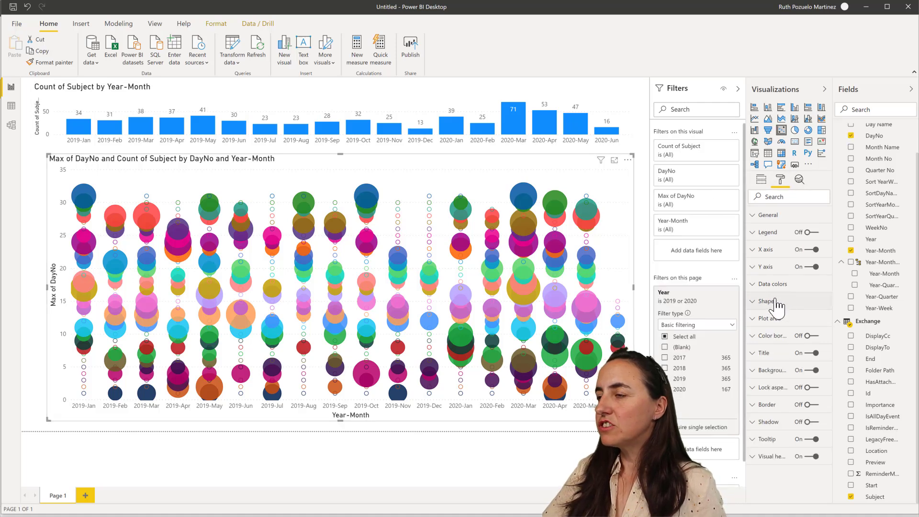
click(777, 302)
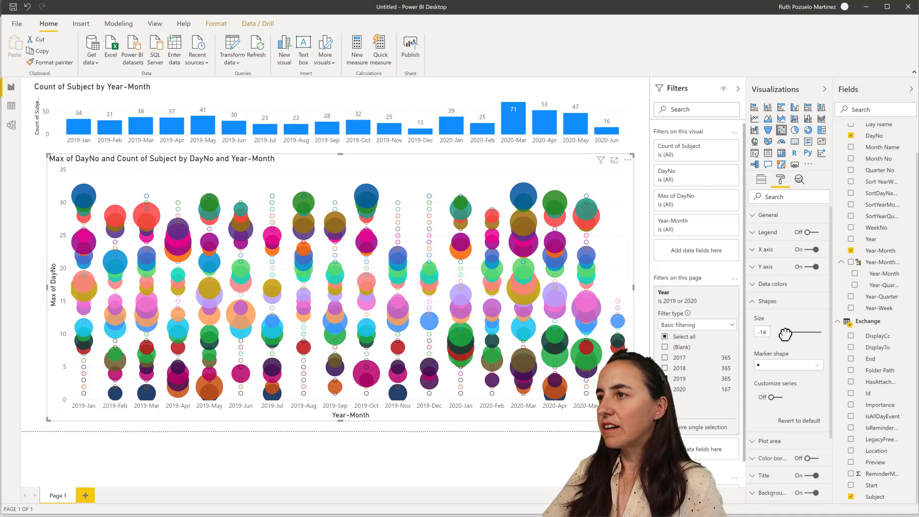
drag(784, 335, 782, 338)
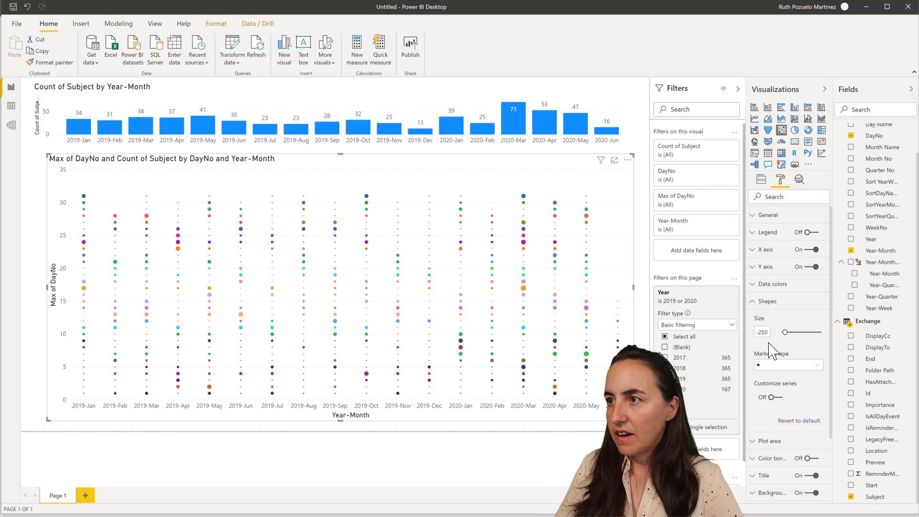
key(BackSpace)
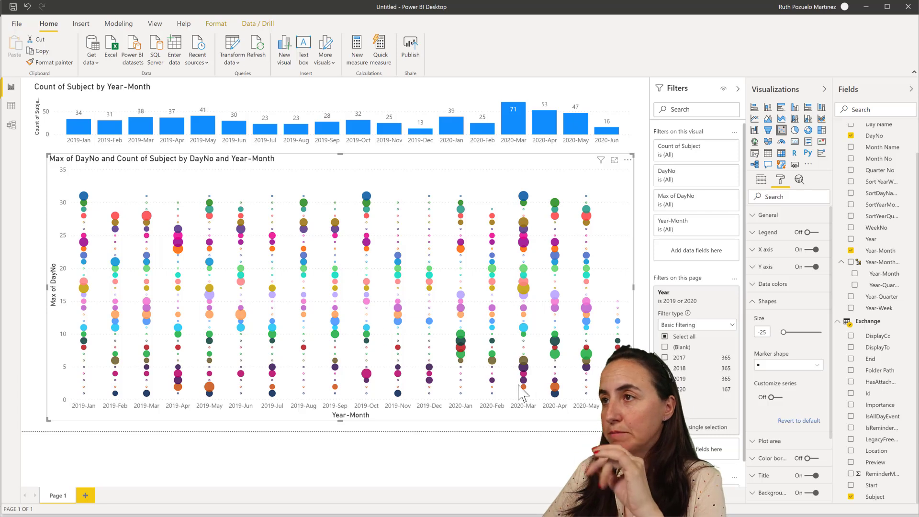
scroll(793, 366, down, 1)
scroll(793, 367, down, 2)
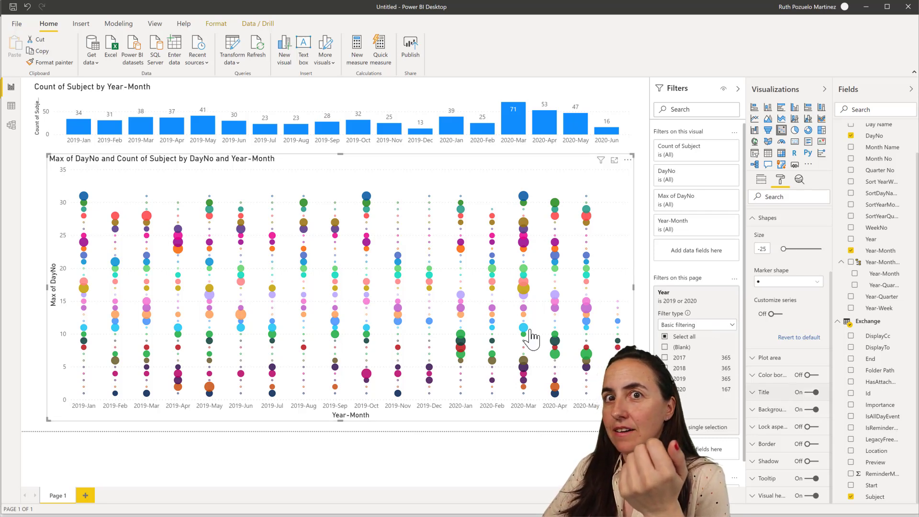
- Turn off the scatter chart's title and make the column chart taller
click(809, 392)
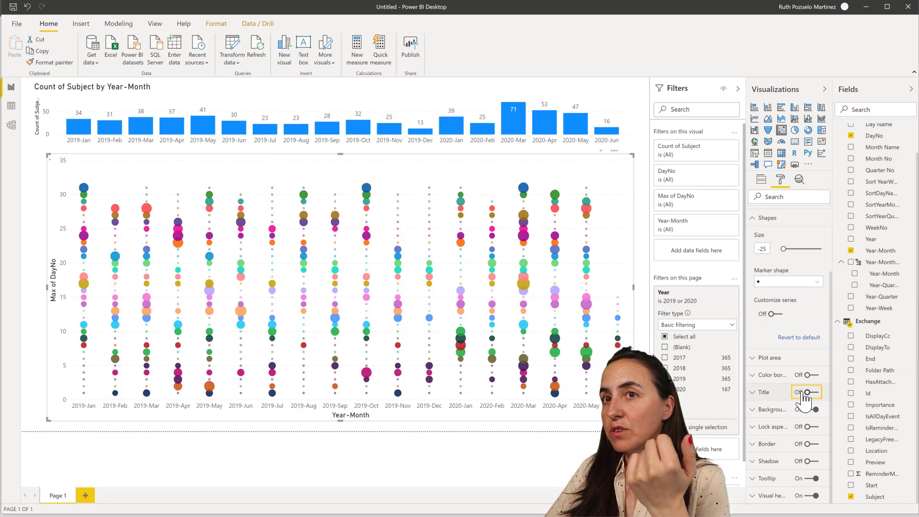
click(332, 149)
drag(330, 151, 329, 163)
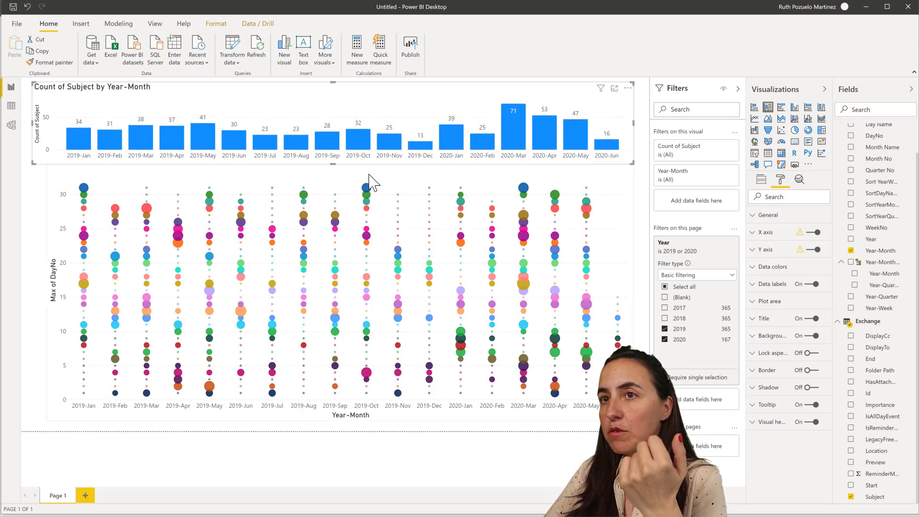
- Set the scatter chart's Y axis end value to 32
click(330, 180)
click(766, 267)
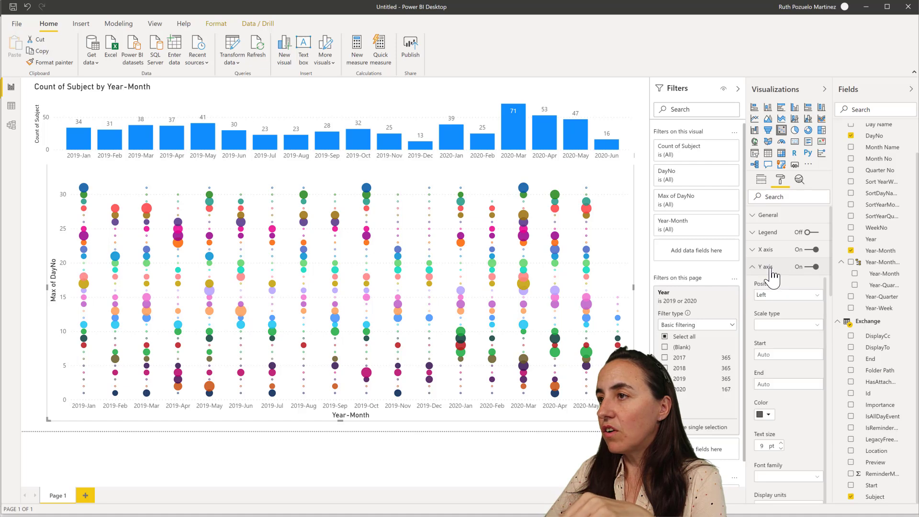
click(778, 383)
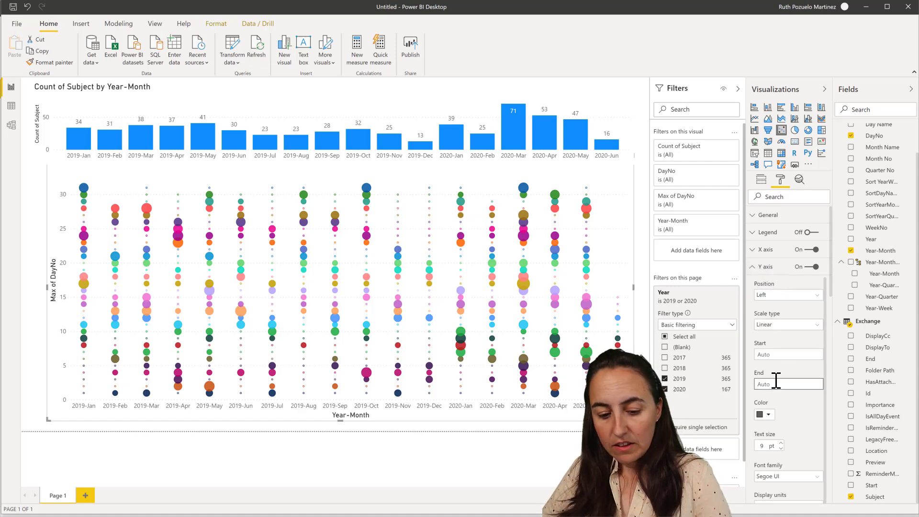
text(32)
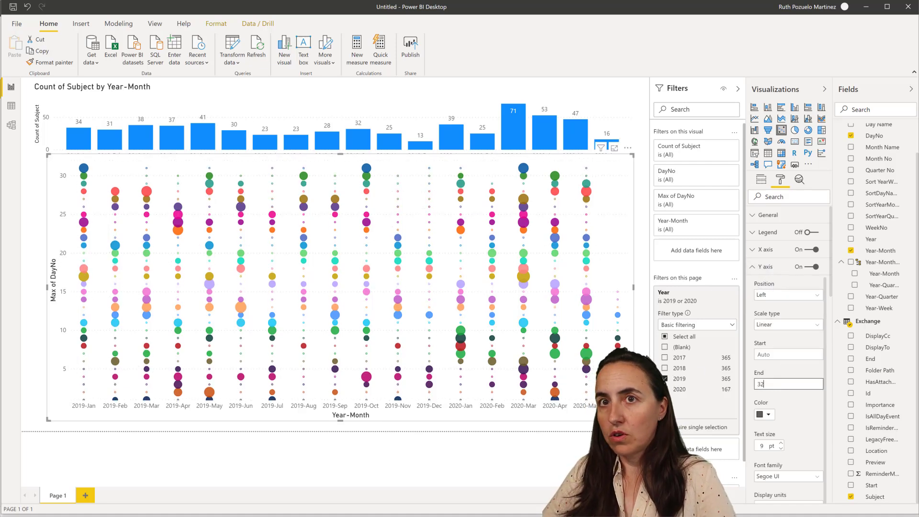
key(Escape)
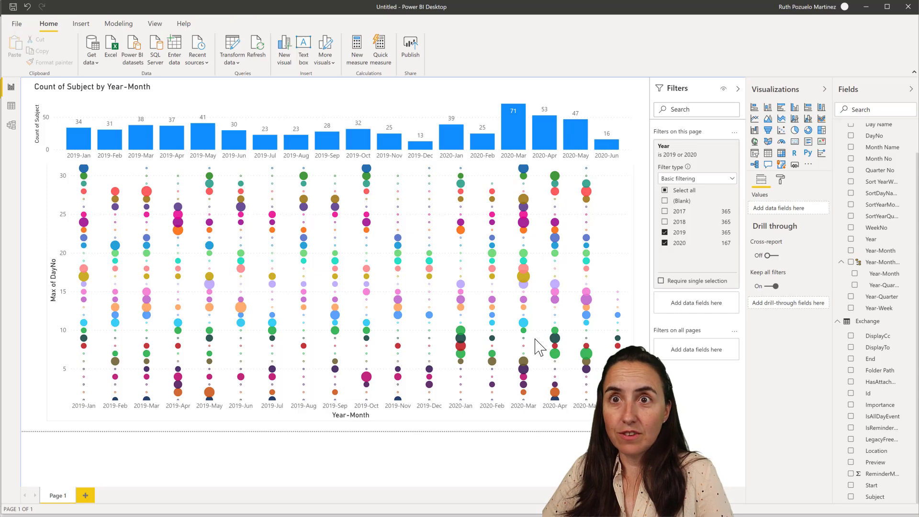
click(625, 179)
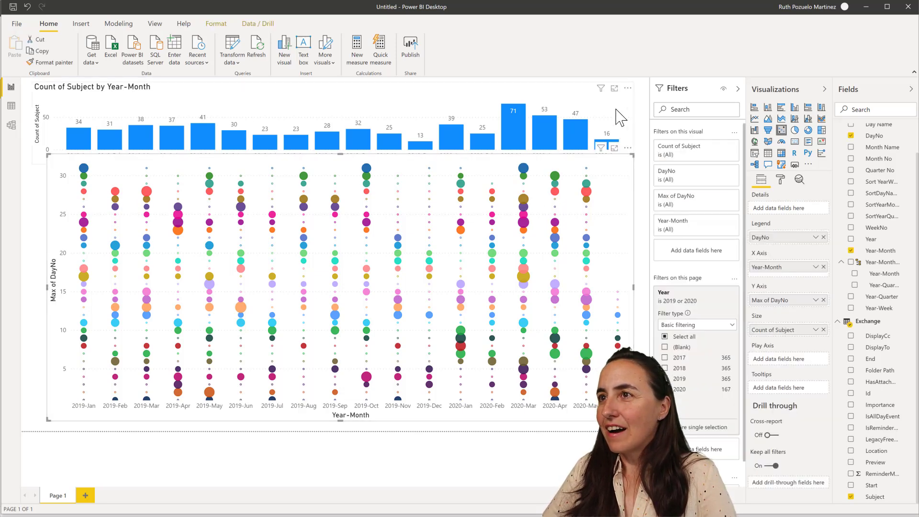
click(621, 115)
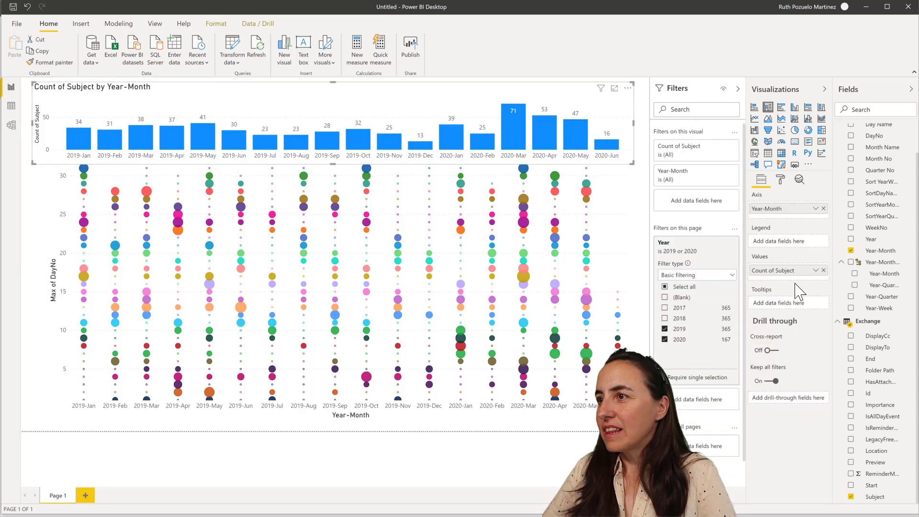
click(780, 180)
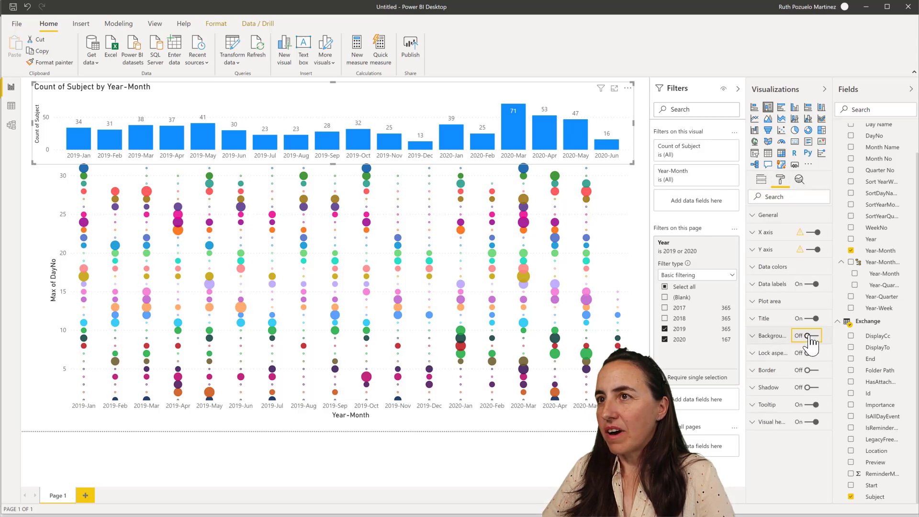
- Hide the scatter chart's Year-Month X axis title and month labels
click(622, 197)
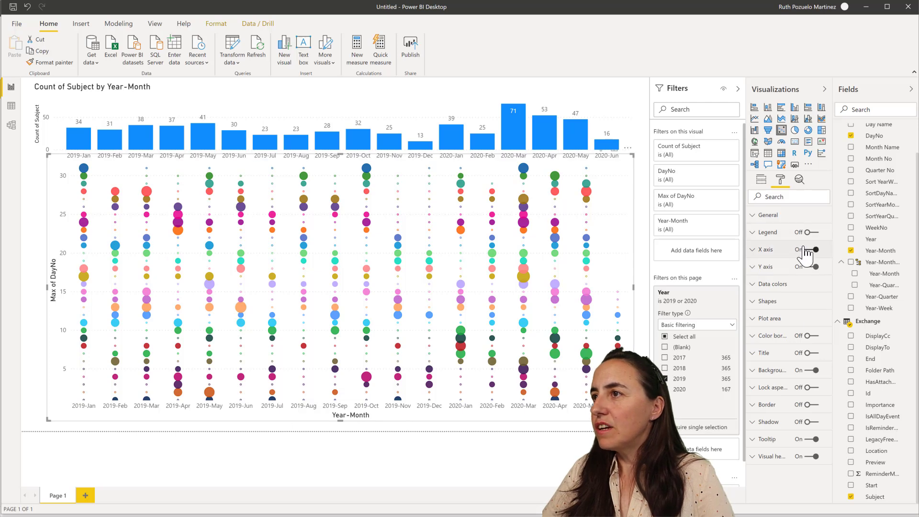
click(766, 250)
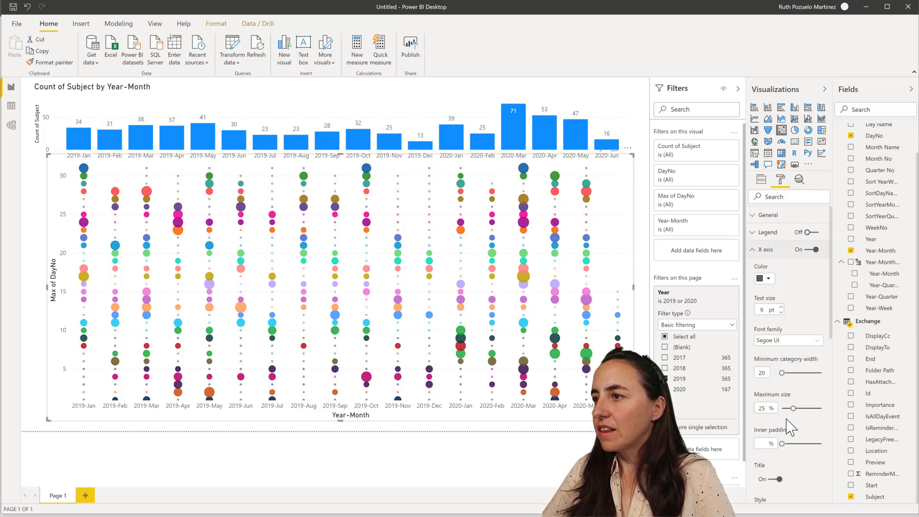
click(778, 479)
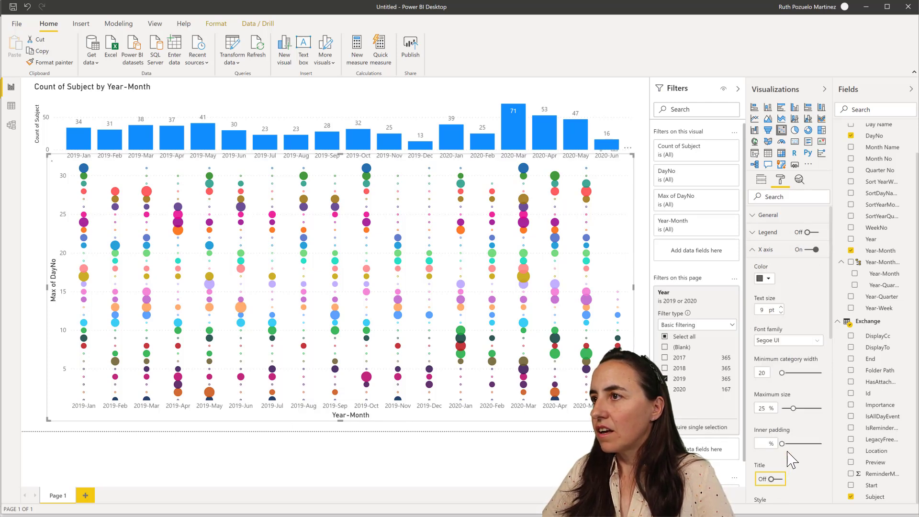
click(809, 250)
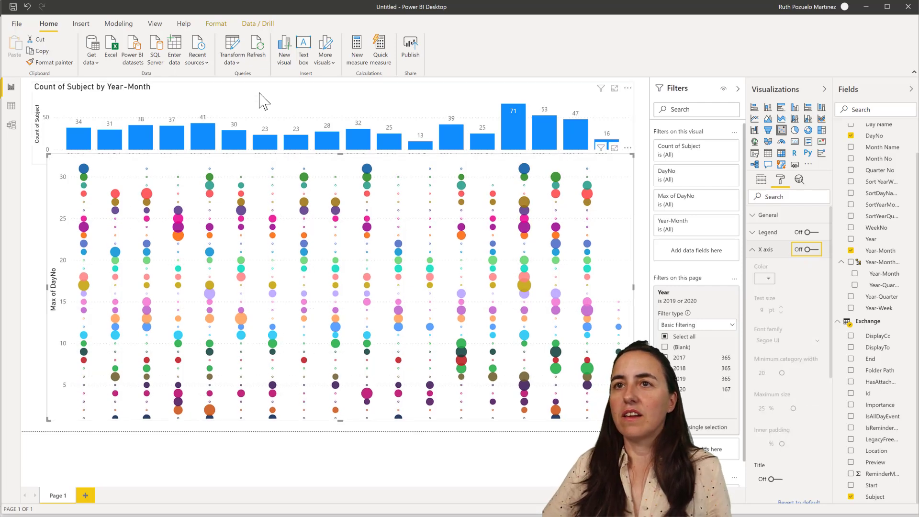
click(261, 96)
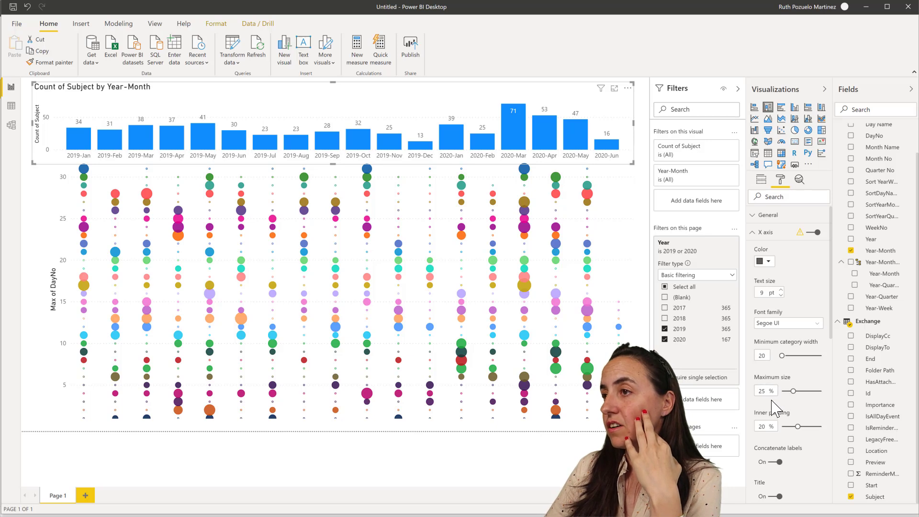
- Shrink the scatter bubbles further by changing the Shapes size to -28
click(628, 248)
click(775, 250)
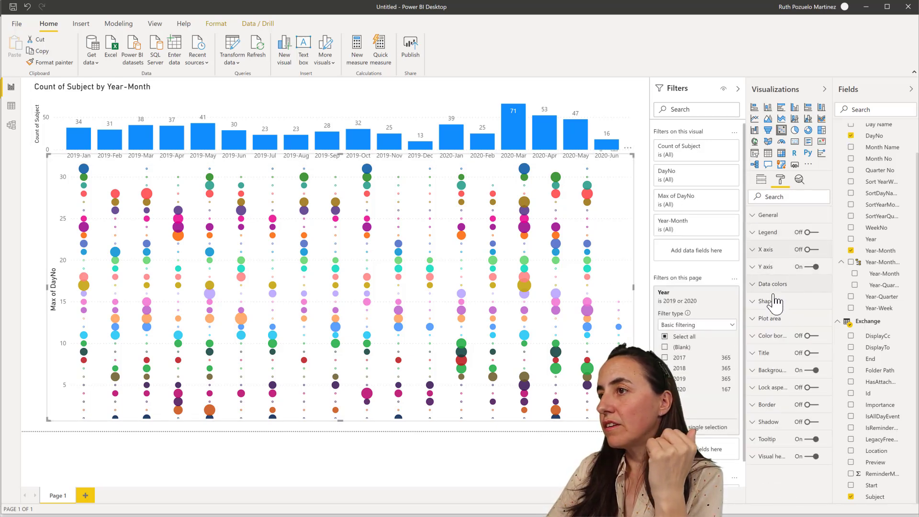
click(768, 301)
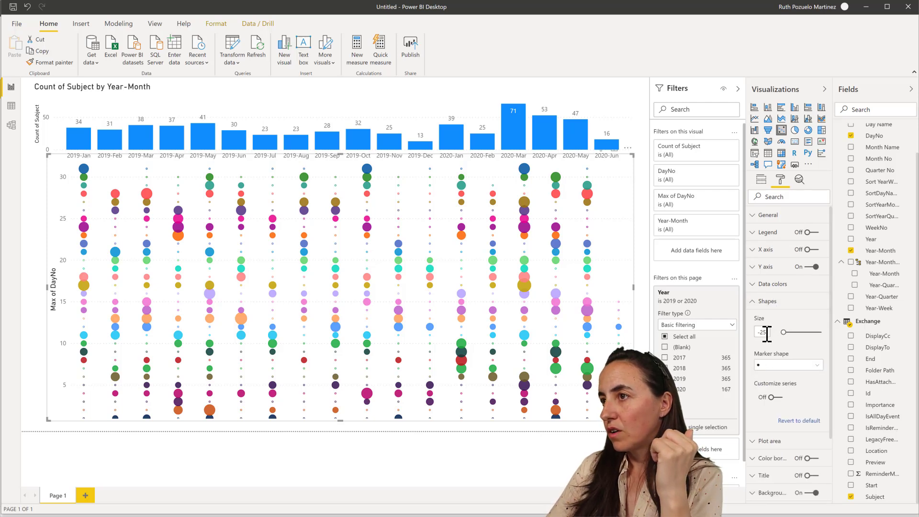
text(8)
key(Return)
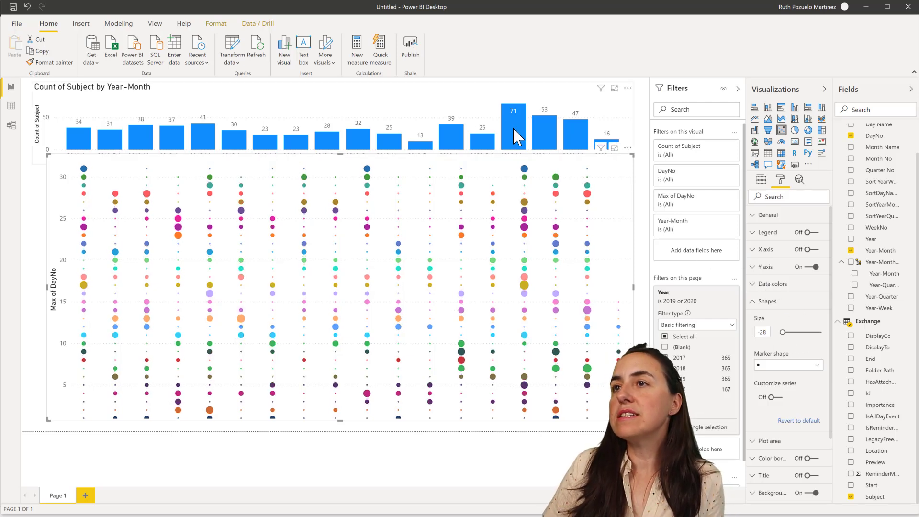
click(625, 131)
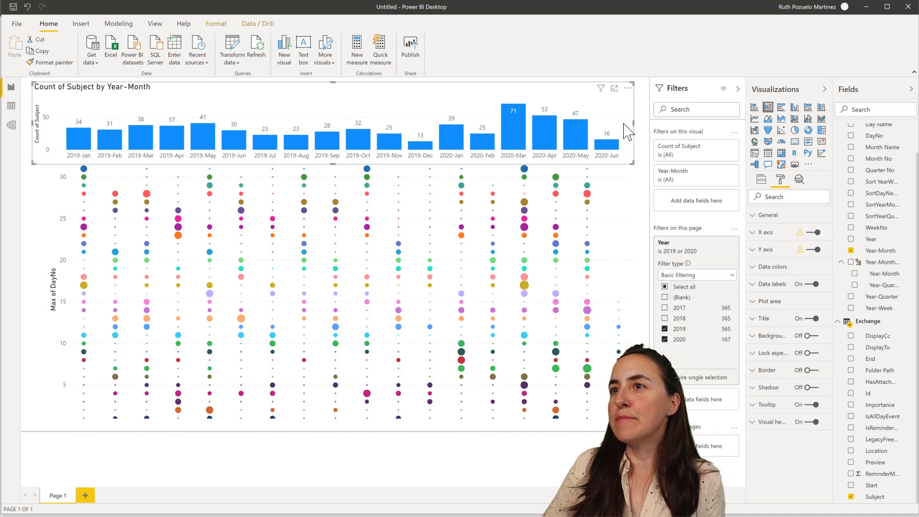
- Extend the column chart's right edge slightly so its months line up with the scatter
click(638, 169)
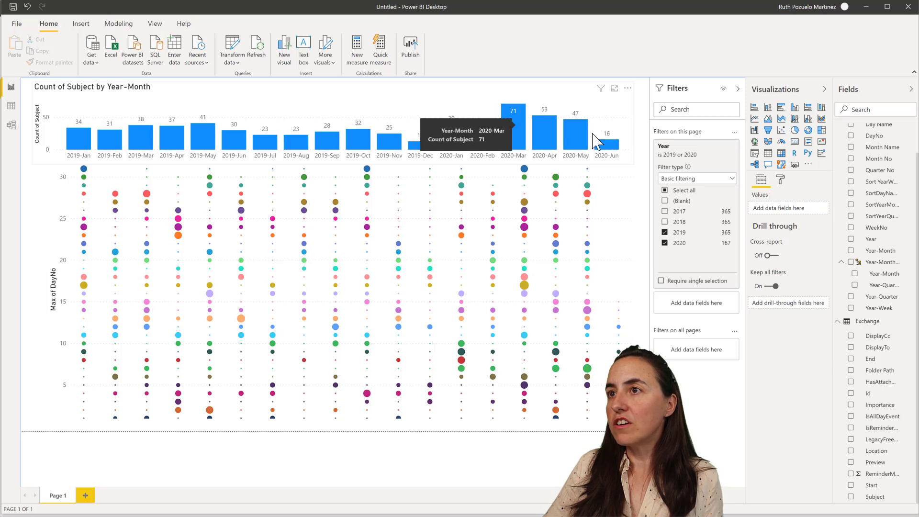
click(632, 122)
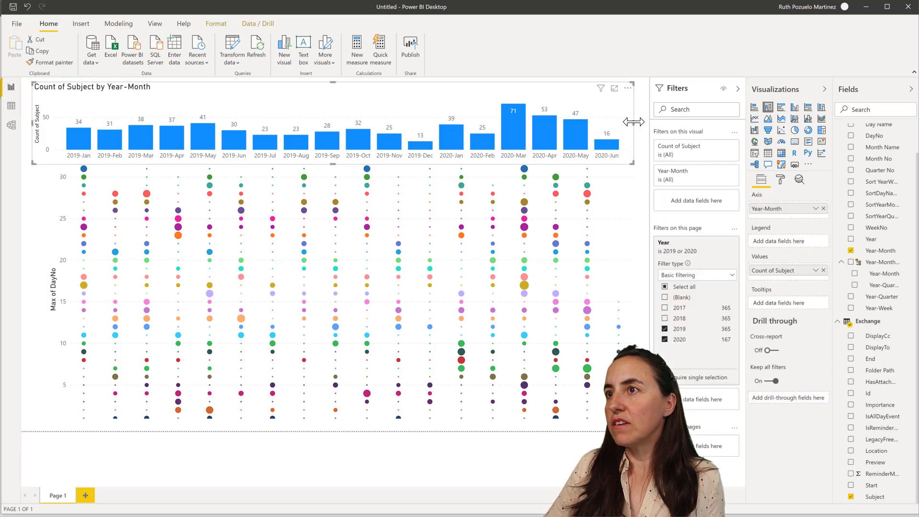
drag(635, 122, 642, 122)
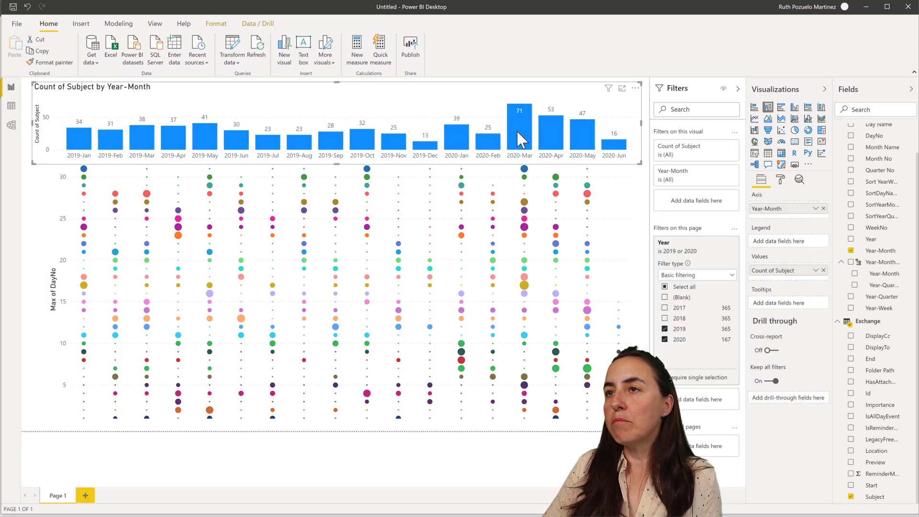